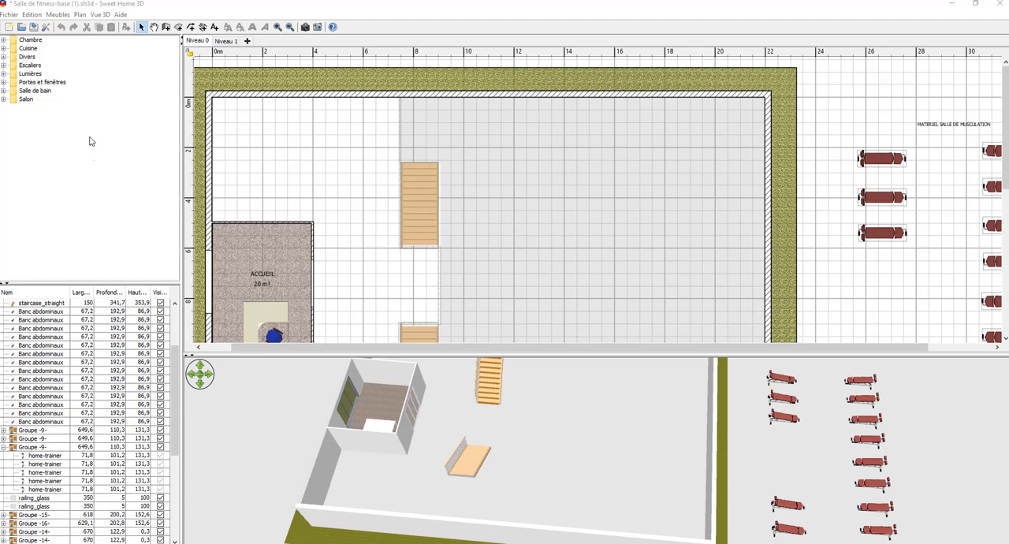
pyautogui.click(9, 14)
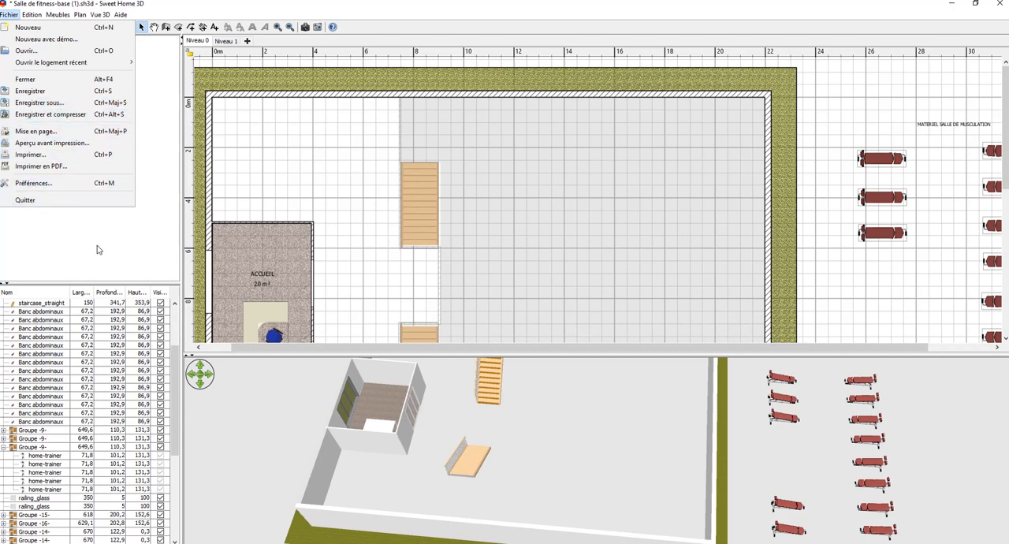
pyautogui.click(135, 244)
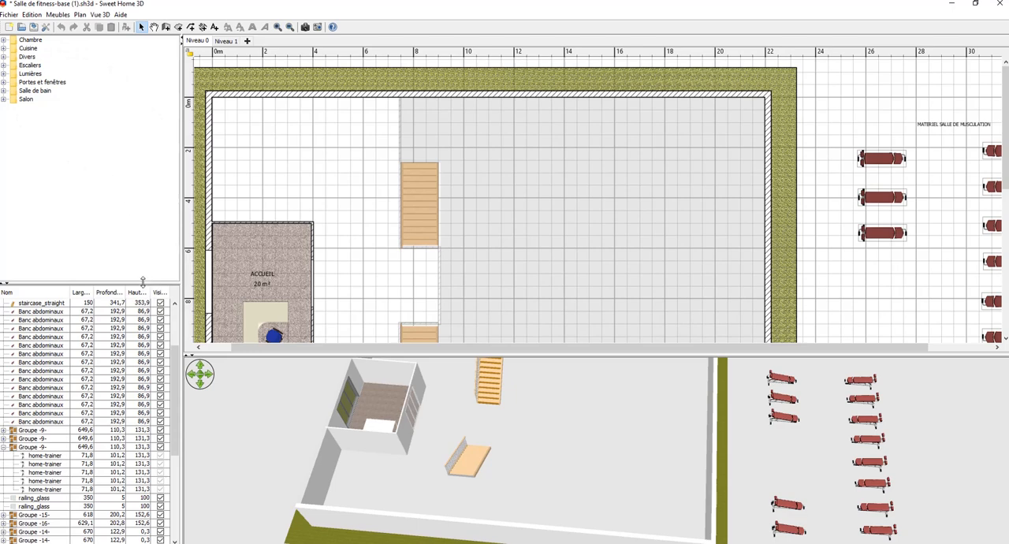
# Enlarge the furniture list, look through its items, and locate the reception desk and the Toilettes item in the plan.
pyautogui.moveTo(143, 282); pyautogui.dragTo(145, 168)
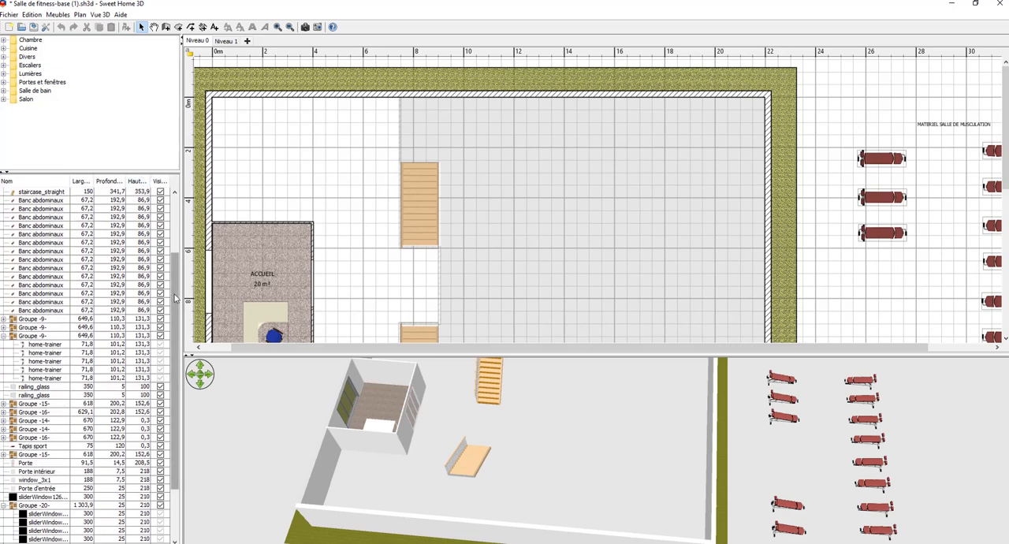
pyautogui.scroll(-2, 173, 319)
pyautogui.scroll(2, 174, 331)
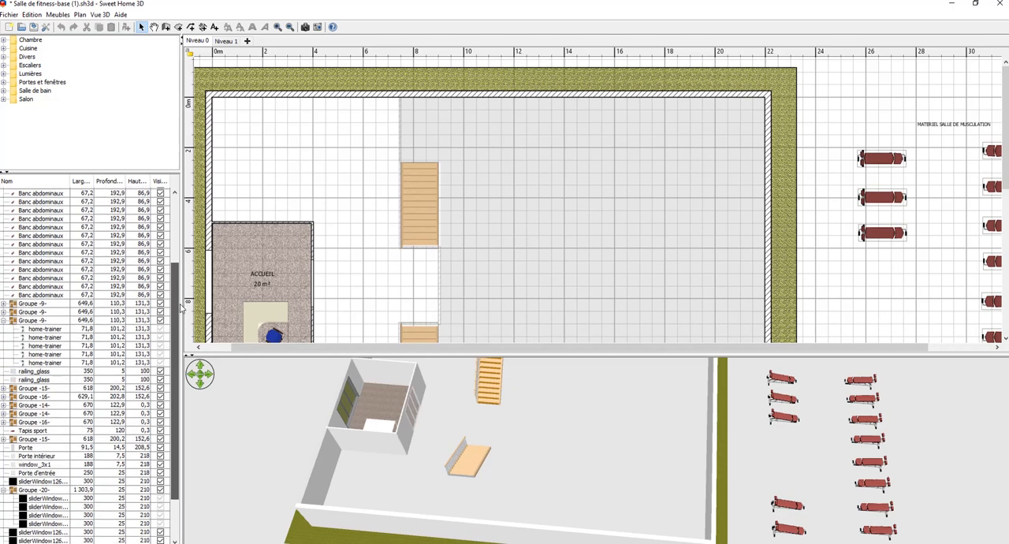
pyautogui.click(274, 337)
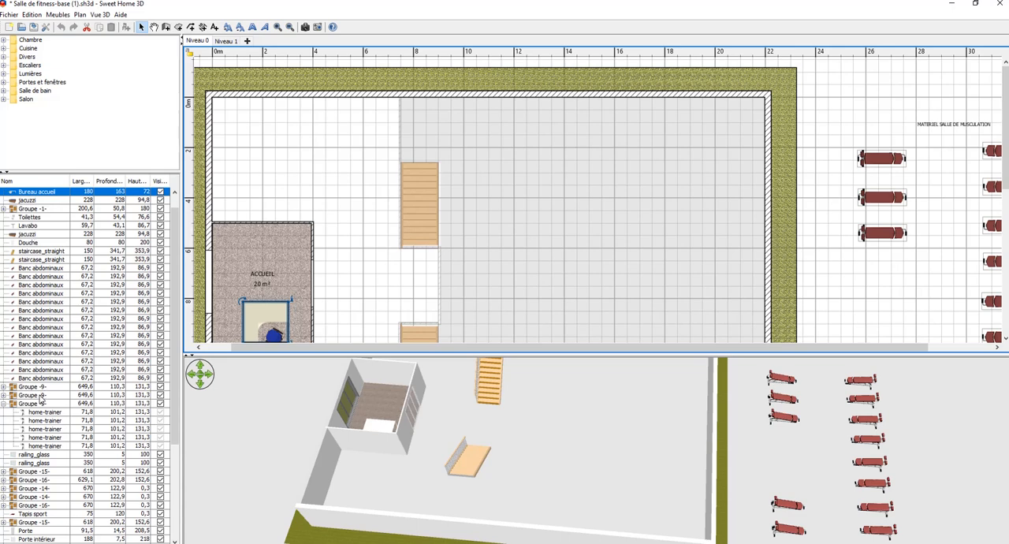
pyautogui.scroll(-6, 41, 400)
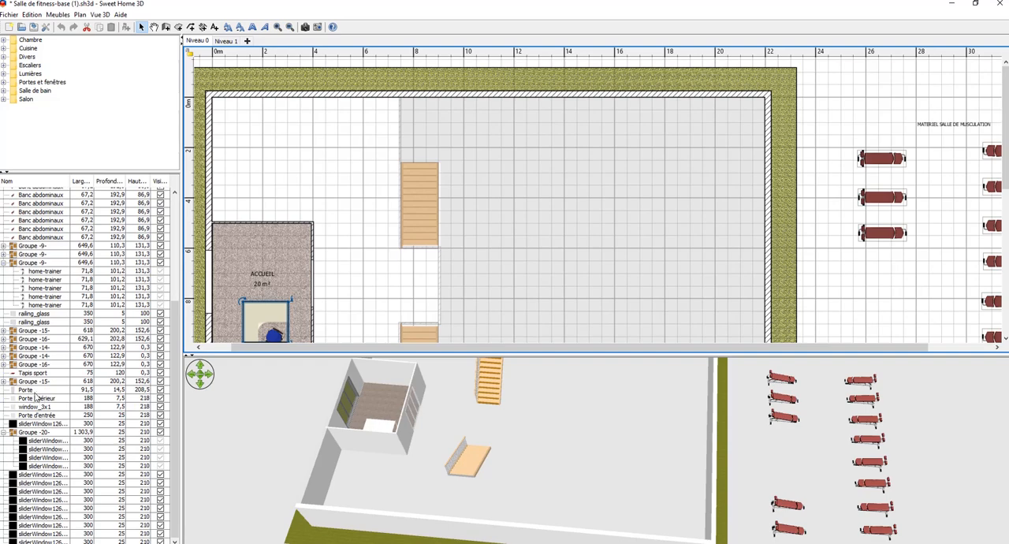
pyautogui.scroll(7, 37, 360)
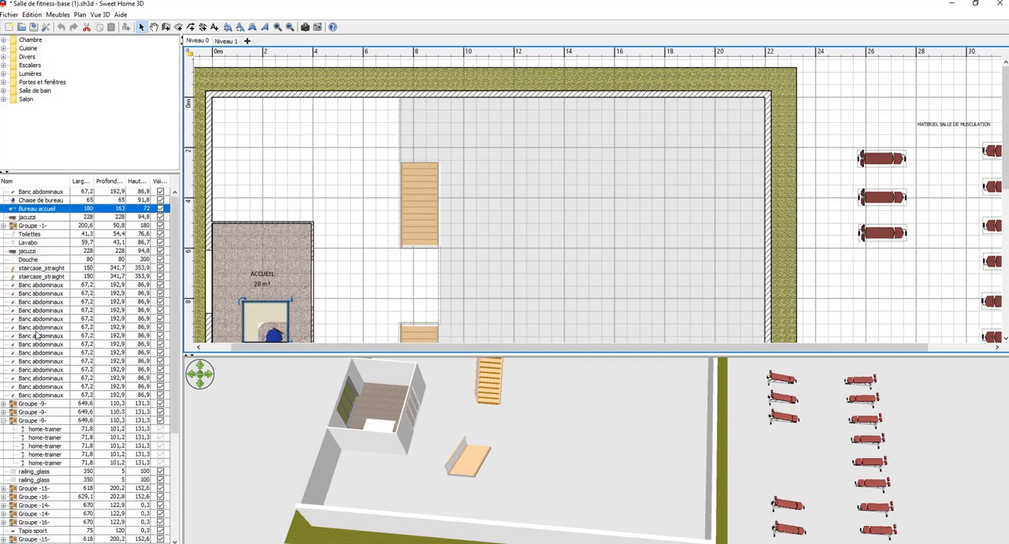
pyautogui.click(28, 235)
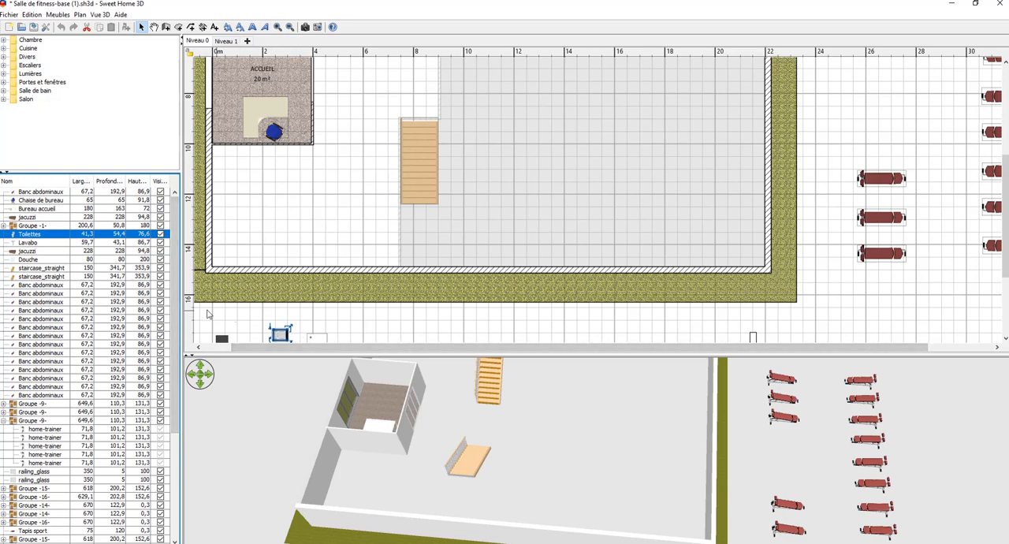
# Narrow the catalogue and furniture list, and enlarge the Niveau 0 plan relative to the 3D view.
pyautogui.moveTo(181, 306); pyautogui.dragTo(115, 304)
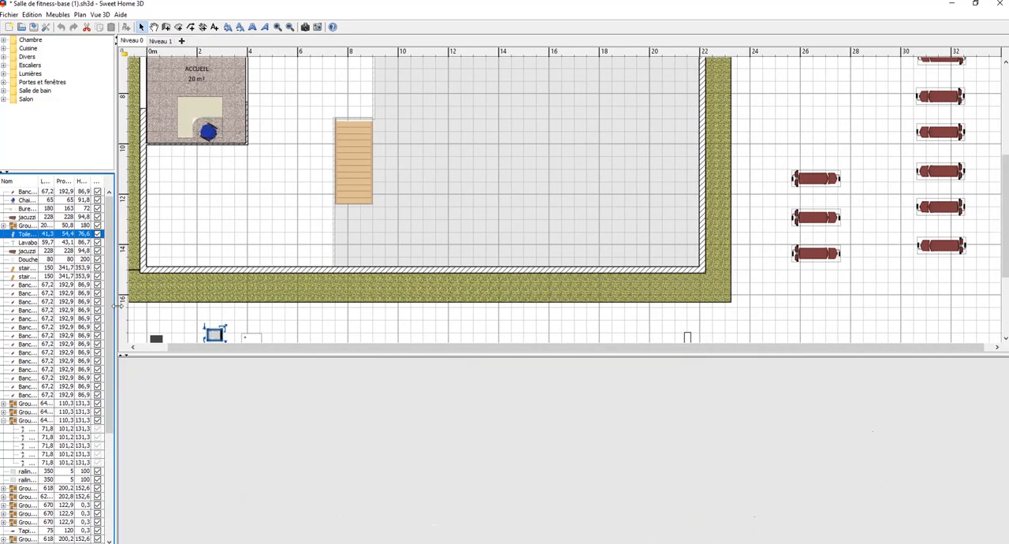
pyautogui.moveTo(237, 351); pyautogui.dragTo(241, 274)
pyautogui.moveTo(362, 403); pyautogui.dragTo(346, 467)
pyautogui.scroll(5, 334, 323)
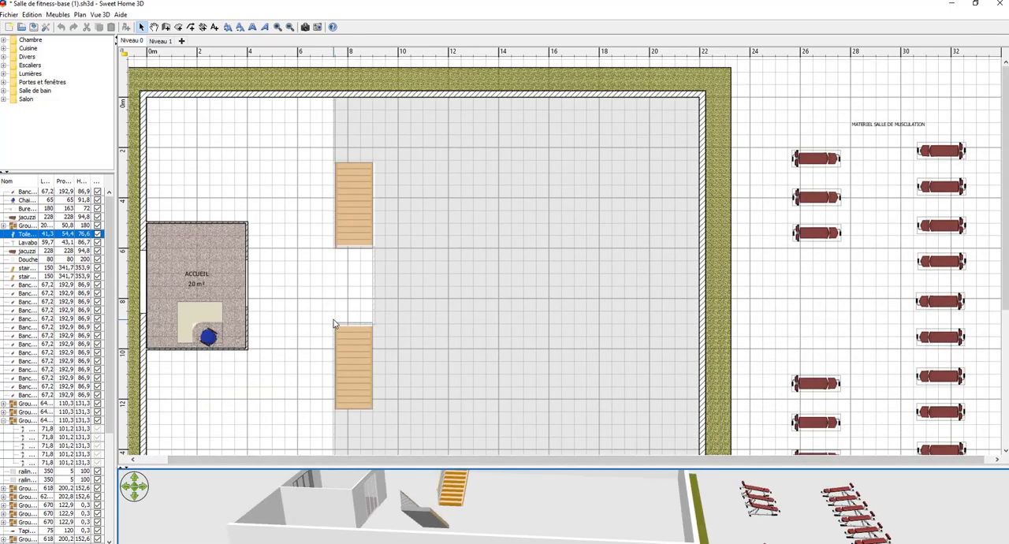
pyautogui.scroll(-3, 333, 323)
pyautogui.scroll(3, 333, 322)
# Display Niveau 1 and examine the upper floor in the plan and in an enlarged 3D view.
pyautogui.click(161, 41)
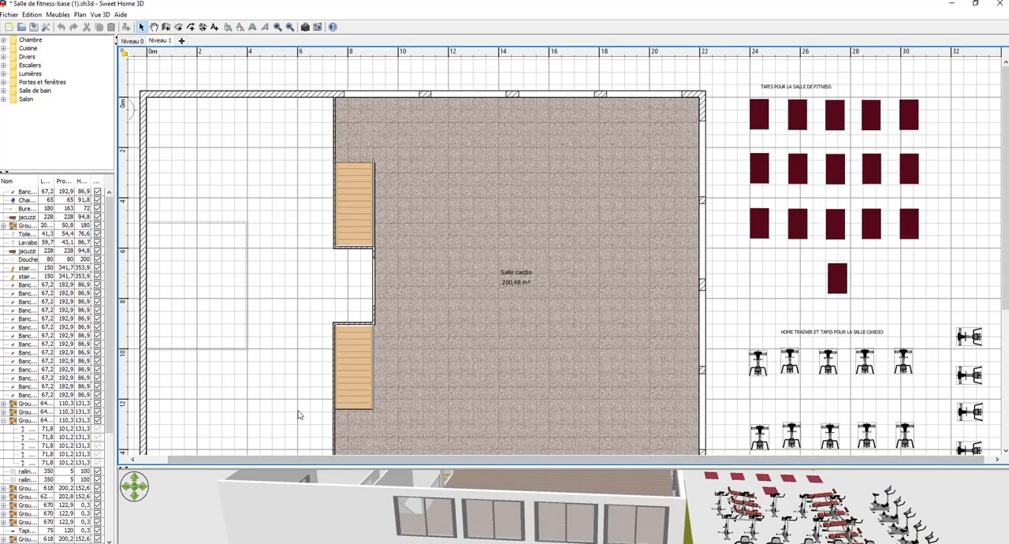
pyautogui.moveTo(329, 464); pyautogui.dragTo(360, 284)
pyautogui.click(342, 440)
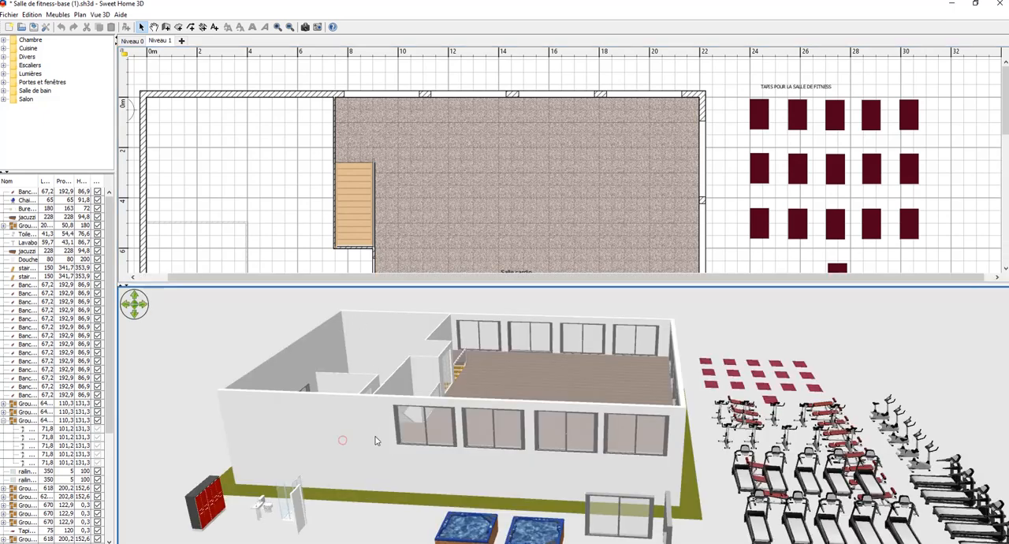
pyautogui.moveTo(375, 440); pyautogui.dragTo(304, 443)
# Return to Niveau 0 and enlarge the plan area relative to the 3D view.
pyautogui.click(132, 40)
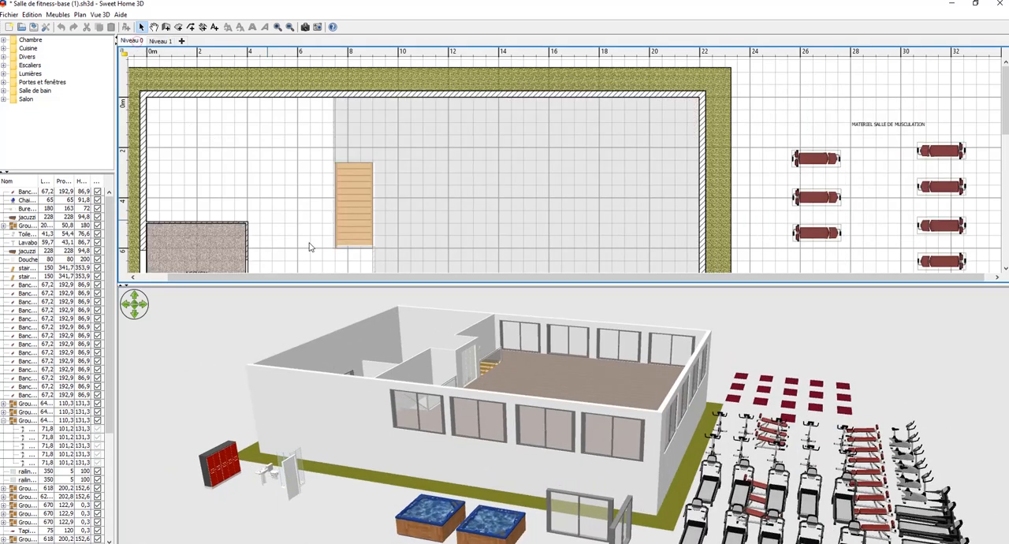
pyautogui.moveTo(381, 291); pyautogui.dragTo(376, 319)
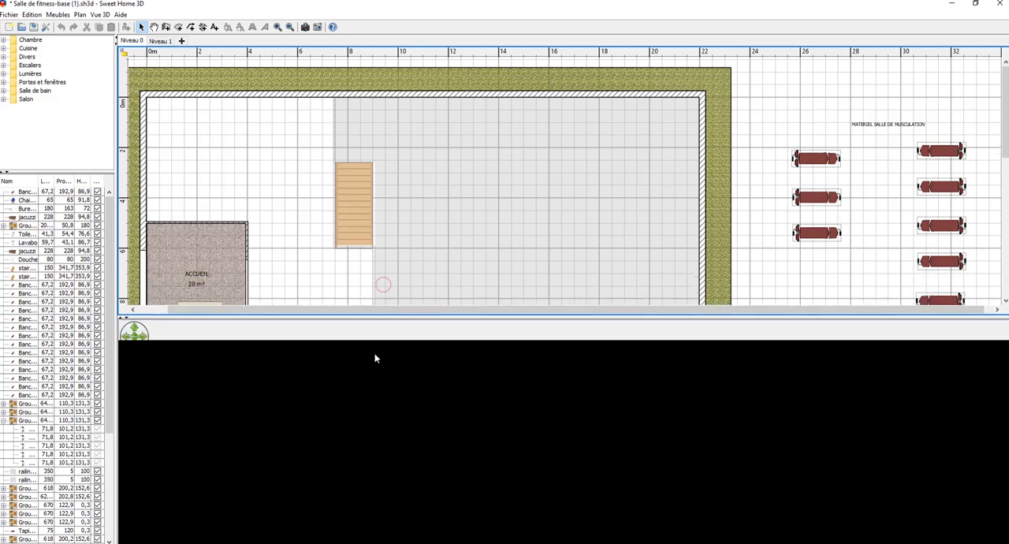
pyautogui.moveTo(376, 358); pyautogui.dragTo(372, 481)
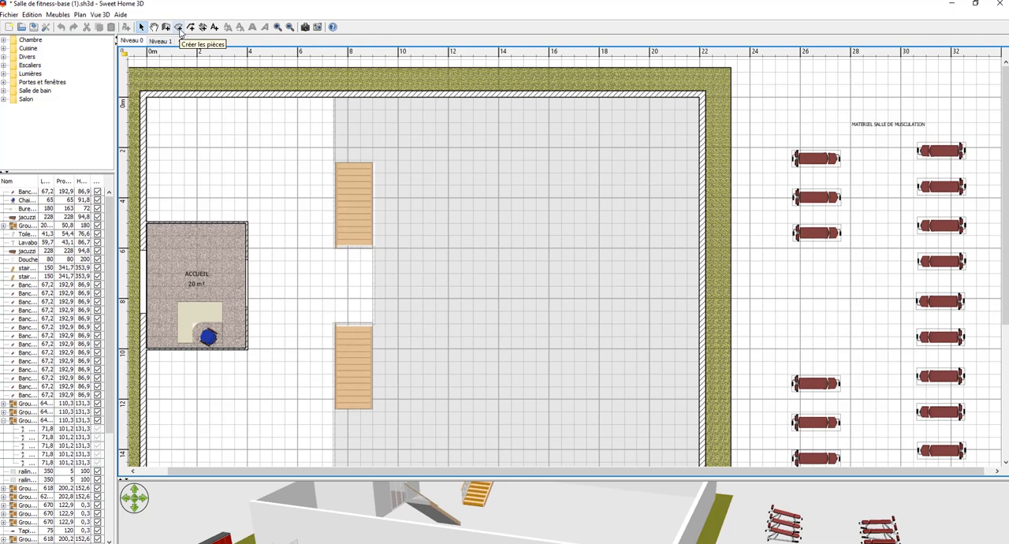
# Draw a rectangular room about 404 cm wide and 16.2 m² in area, east of the upper staircase on Niveau 0.
pyautogui.click(179, 28)
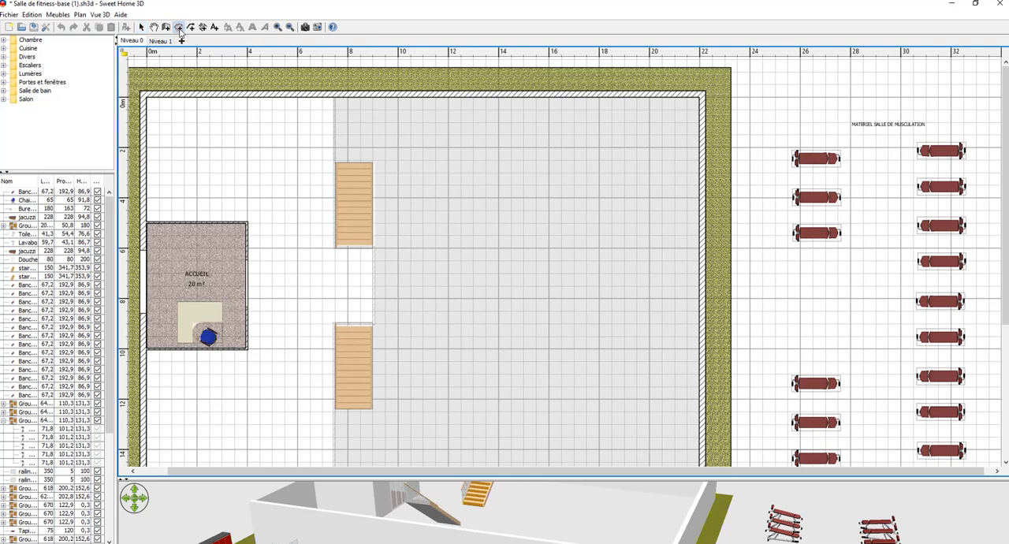
pyautogui.click(452, 147)
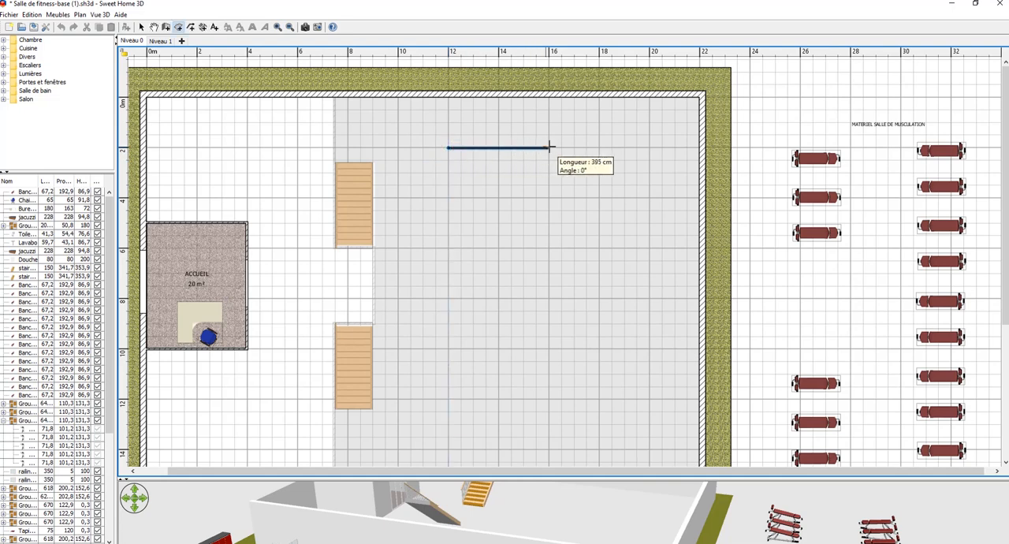
pyautogui.click(550, 147)
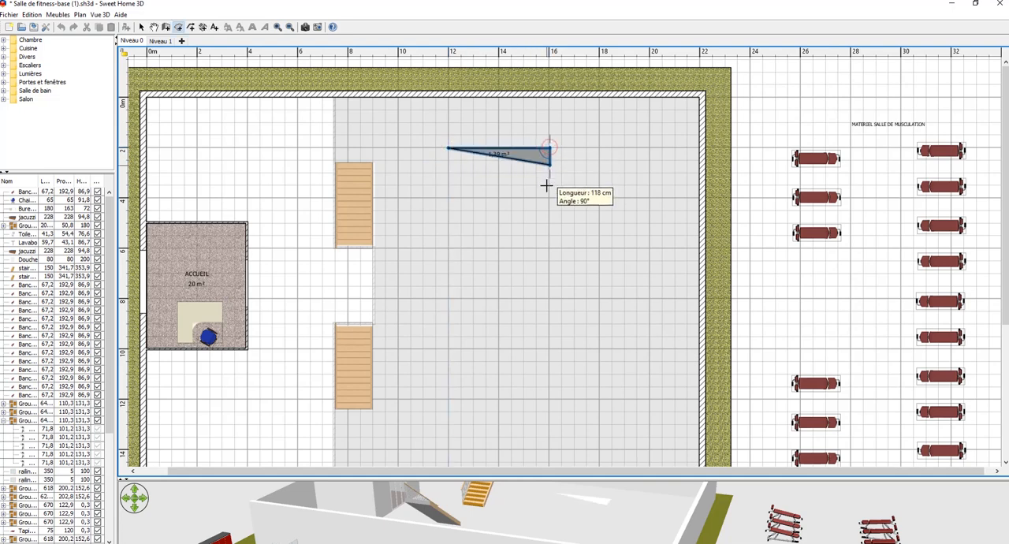
pyautogui.click(547, 248)
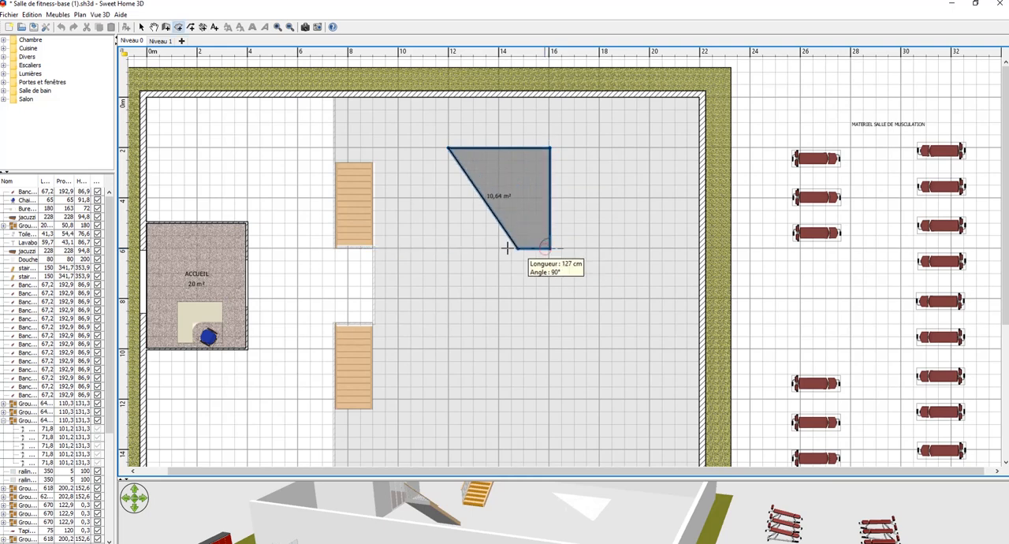
pyautogui.doubleClick(446, 249)
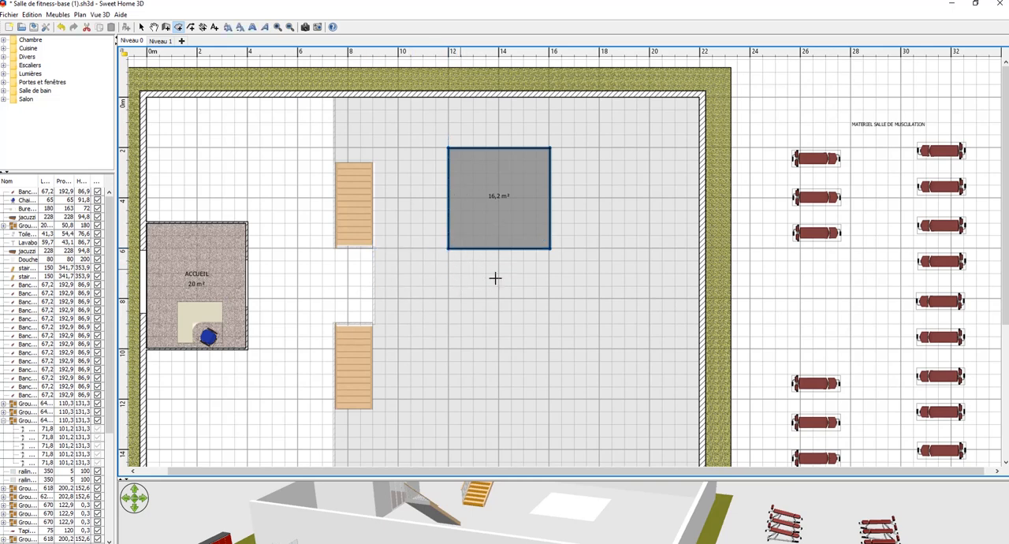
# Draw a second rectangular room about 404 cm wide and 23.92 m² in area, directly below and adjoining the first new room.
pyautogui.click(446, 249)
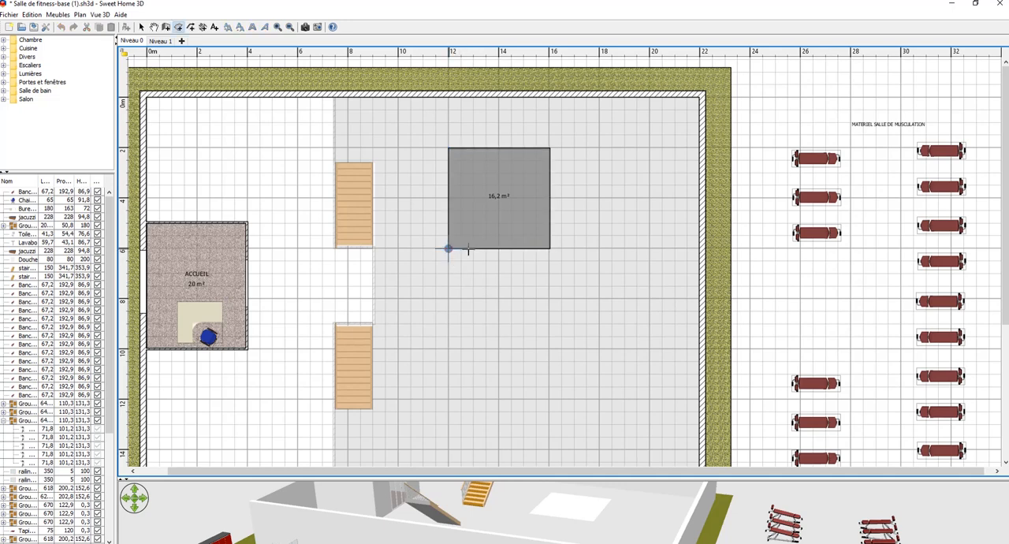
pyautogui.click(550, 249)
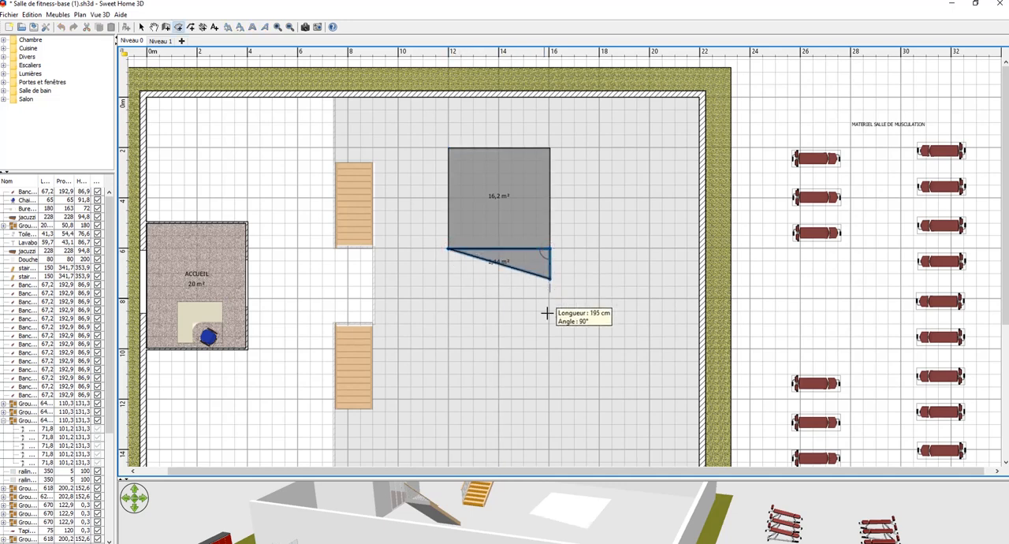
pyautogui.click(549, 397)
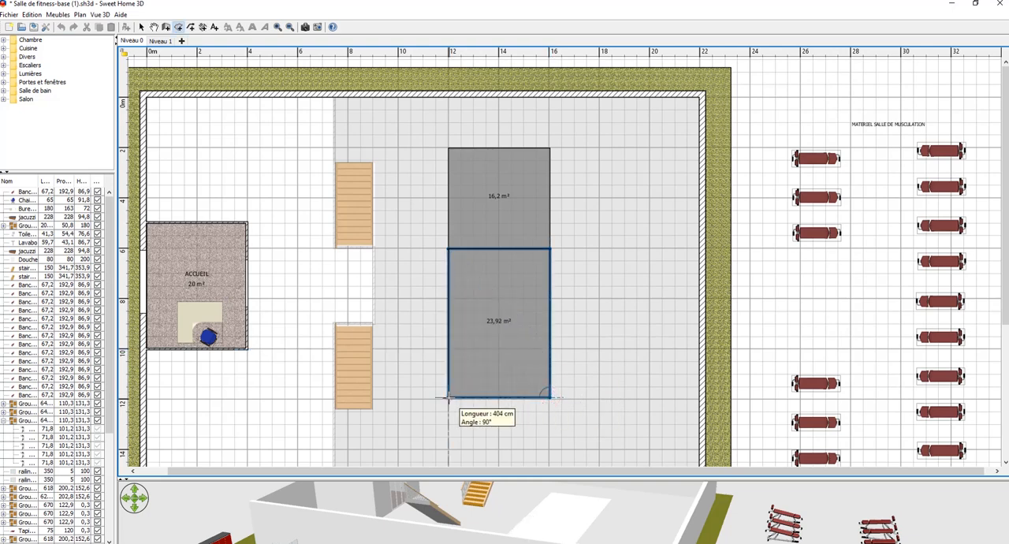
pyautogui.doubleClick(448, 397)
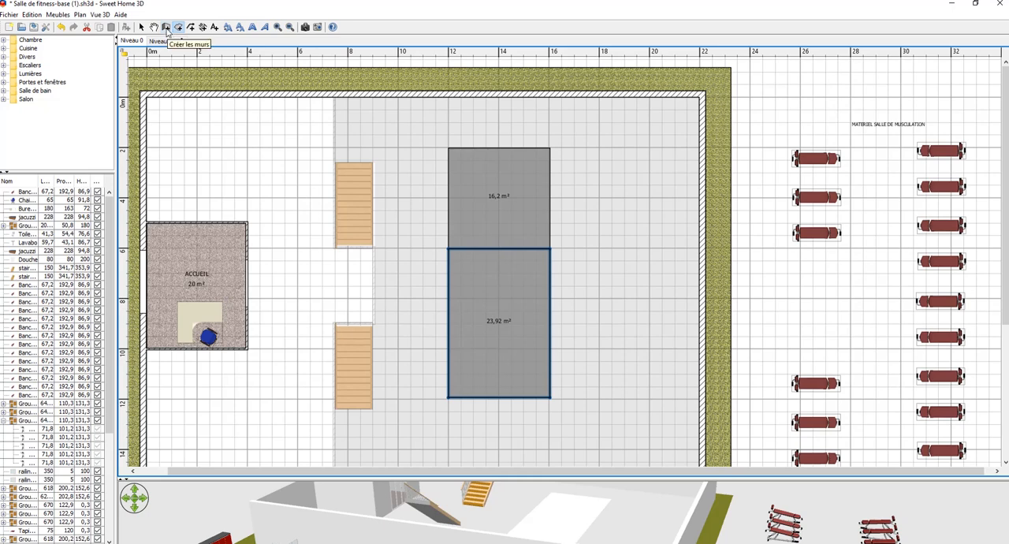
# Build 7.5 cm thick walls around the combined outline of the two new rooms, about 406 cm by 993 cm.
pyautogui.click(167, 30)
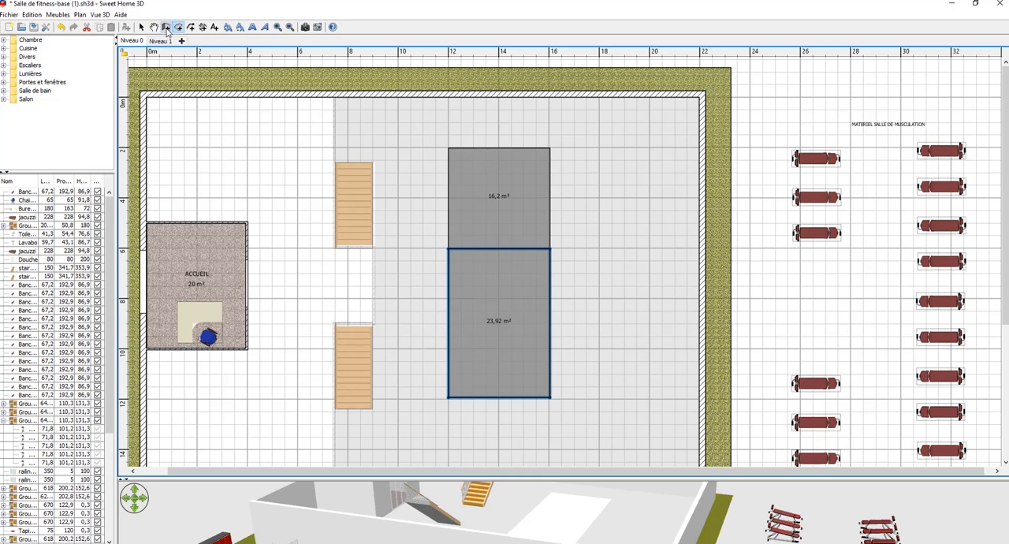
pyautogui.click(449, 148)
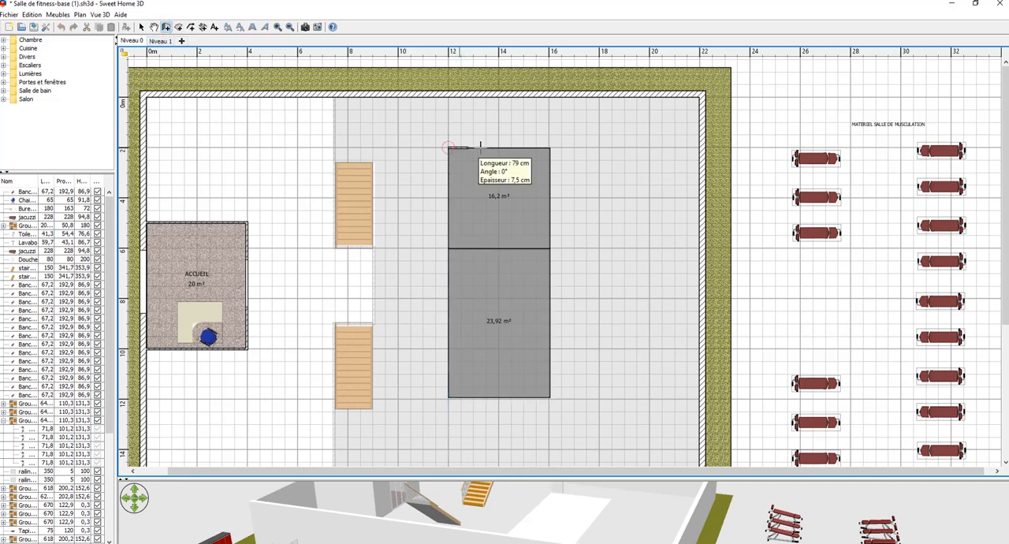
pyautogui.click(550, 148)
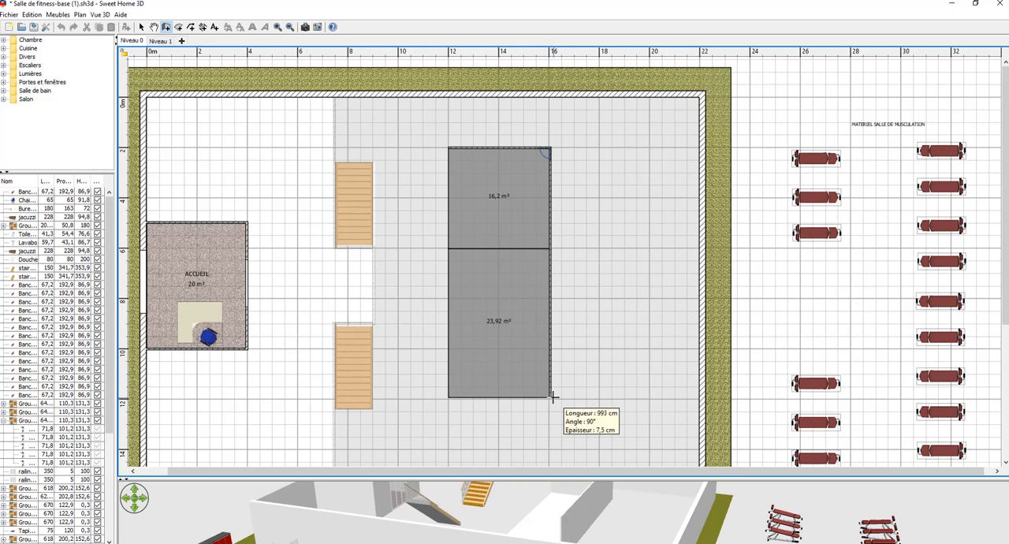
pyautogui.click(551, 397)
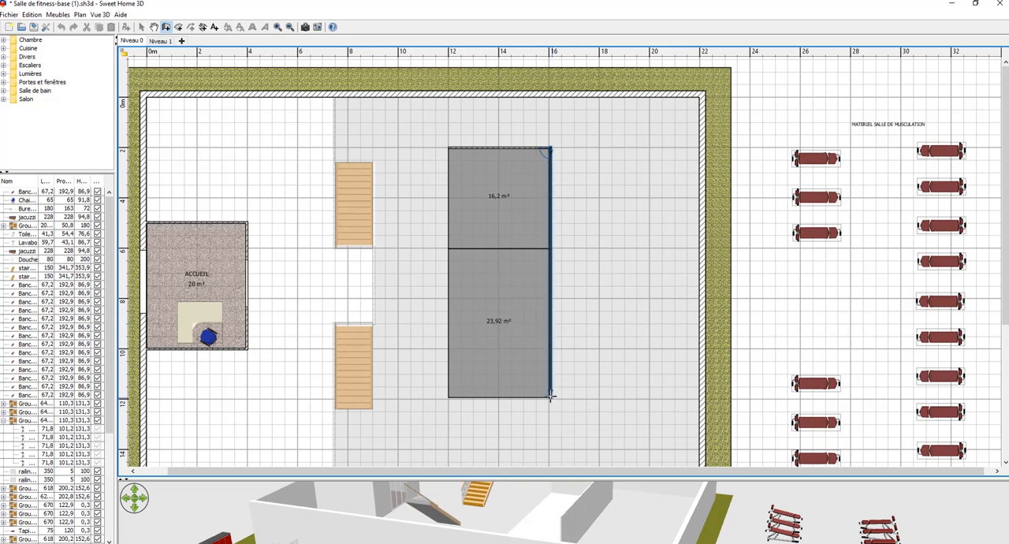
pyautogui.click(447, 396)
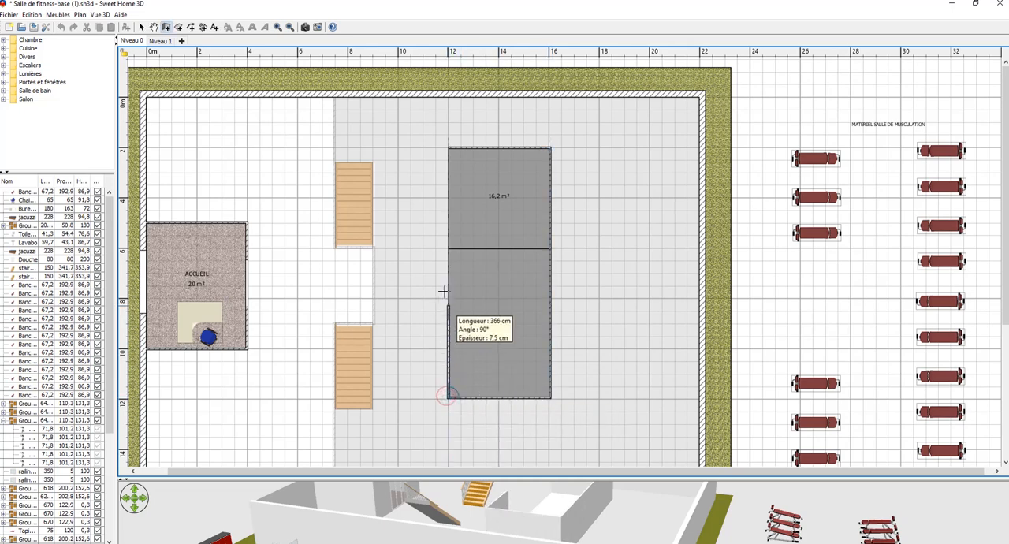
pyautogui.click(448, 147)
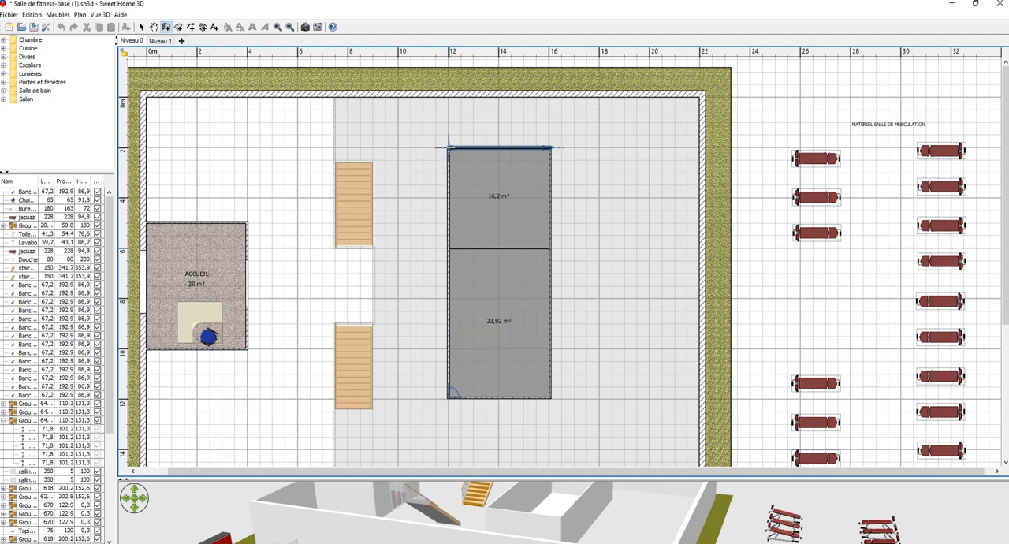
# Build a 7.5 cm thick partition wall along the boundary between the two new rooms and inspect it in an enlarged 3D view.
pyautogui.doubleClick(449, 248)
pyautogui.click(449, 248)
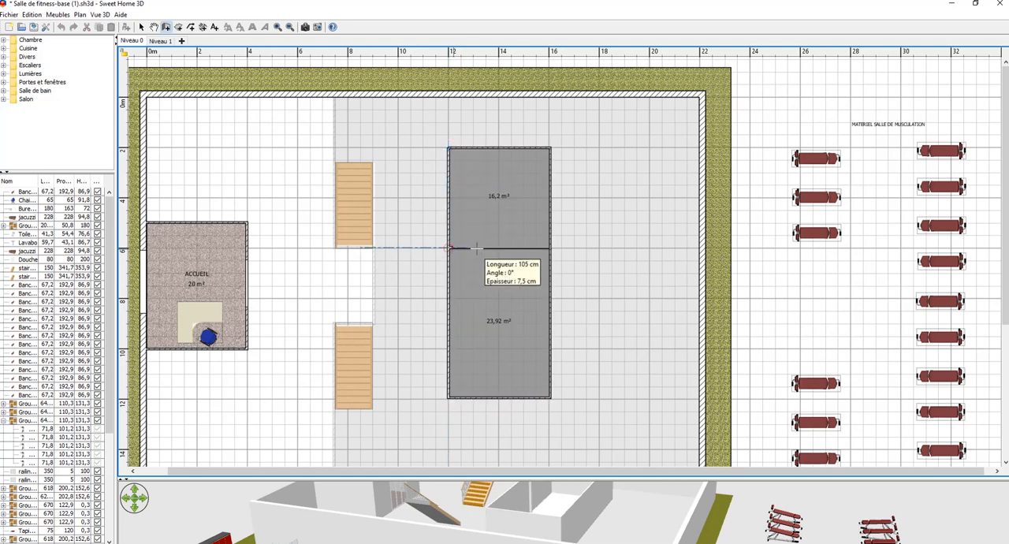
pyautogui.doubleClick(551, 248)
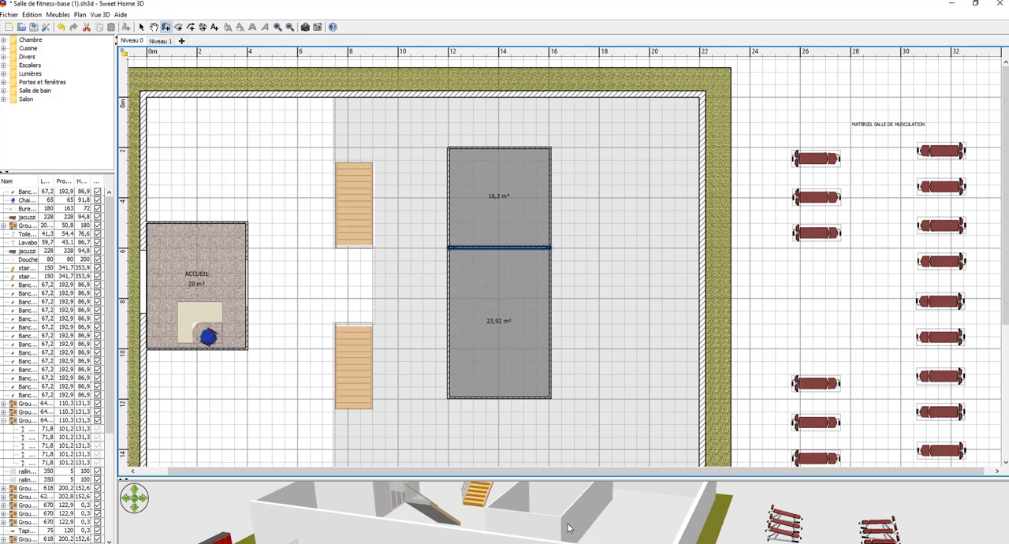
pyautogui.moveTo(531, 477); pyautogui.dragTo(531, 413)
pyautogui.moveTo(565, 512); pyautogui.dragTo(632, 496)
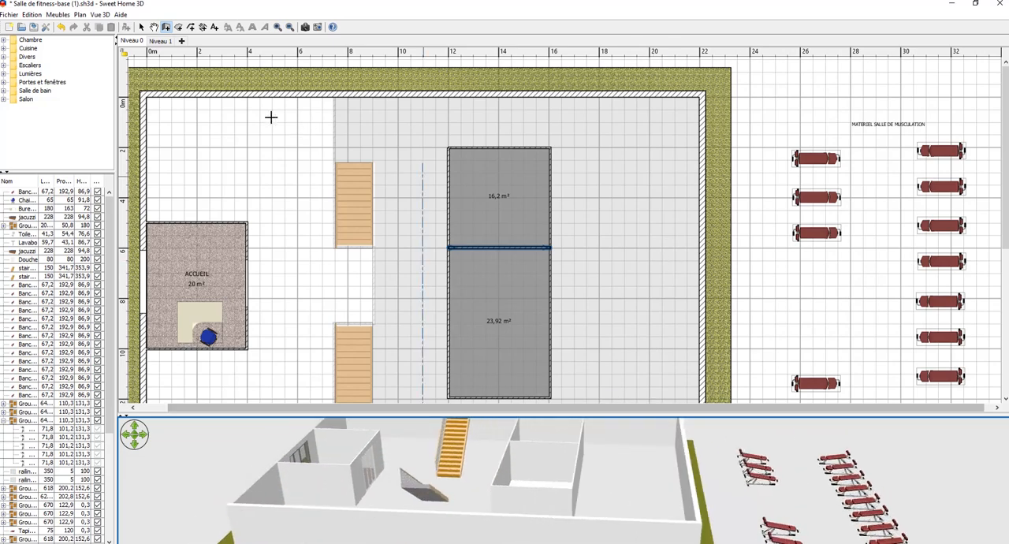
# Move the topmost weight bench from the western equipment column into the upper part of the 23.92 m² room.
pyautogui.click(141, 26)
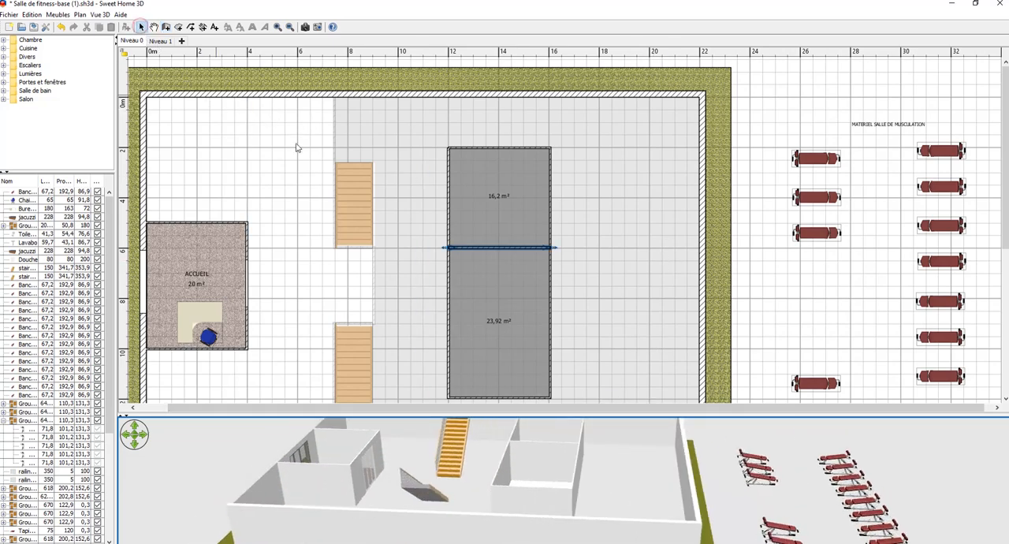
pyautogui.click(814, 164)
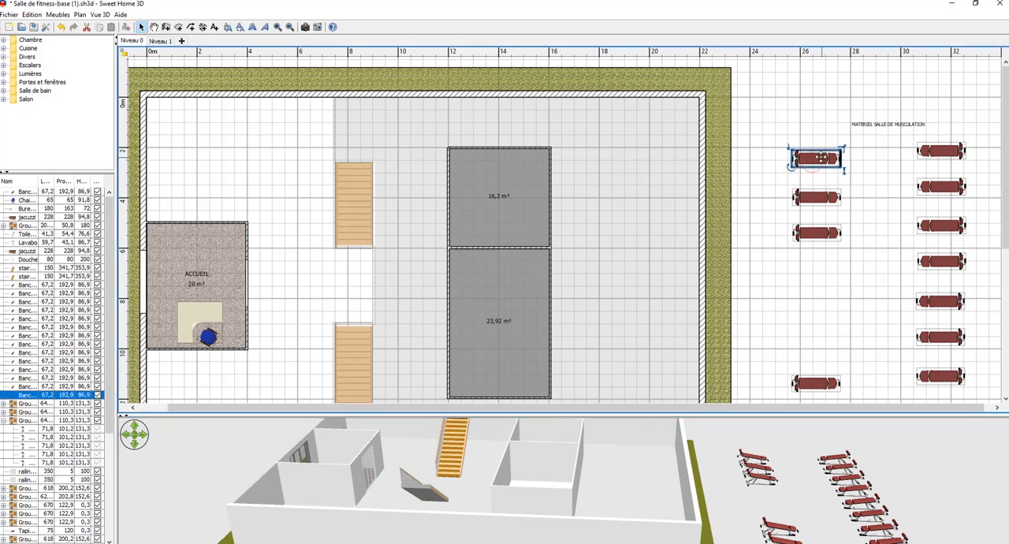
pyautogui.moveTo(809, 158); pyautogui.dragTo(498, 272)
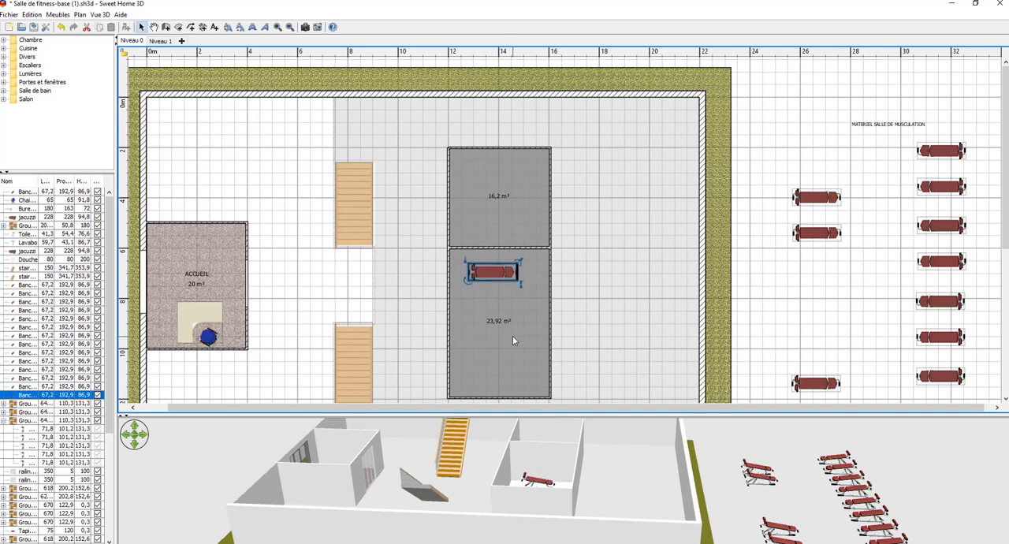
# Delete the partition wall between the two rooms, the bench in the lower room and the 16.2 m² upper room.
pyautogui.click(516, 248)
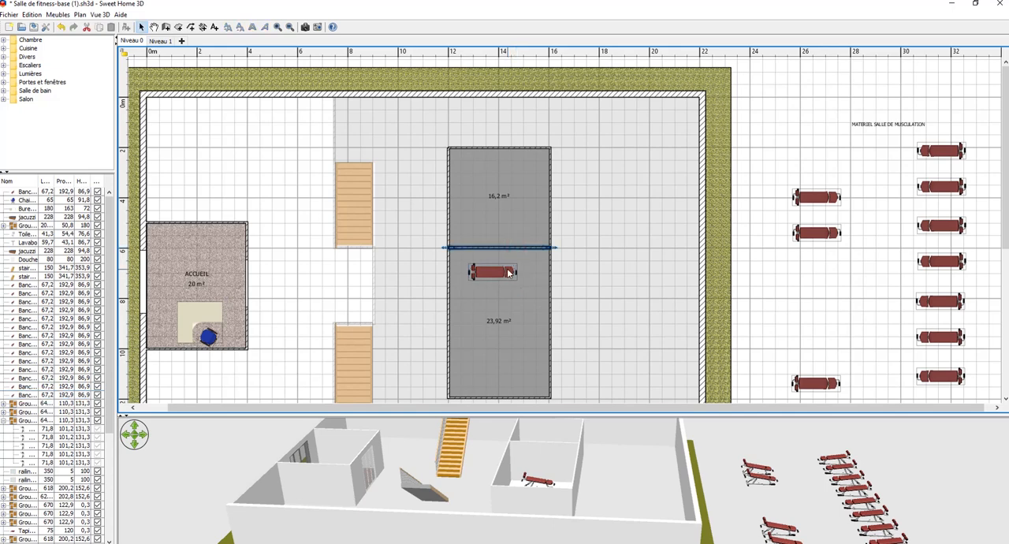
pyautogui.click(508, 272)
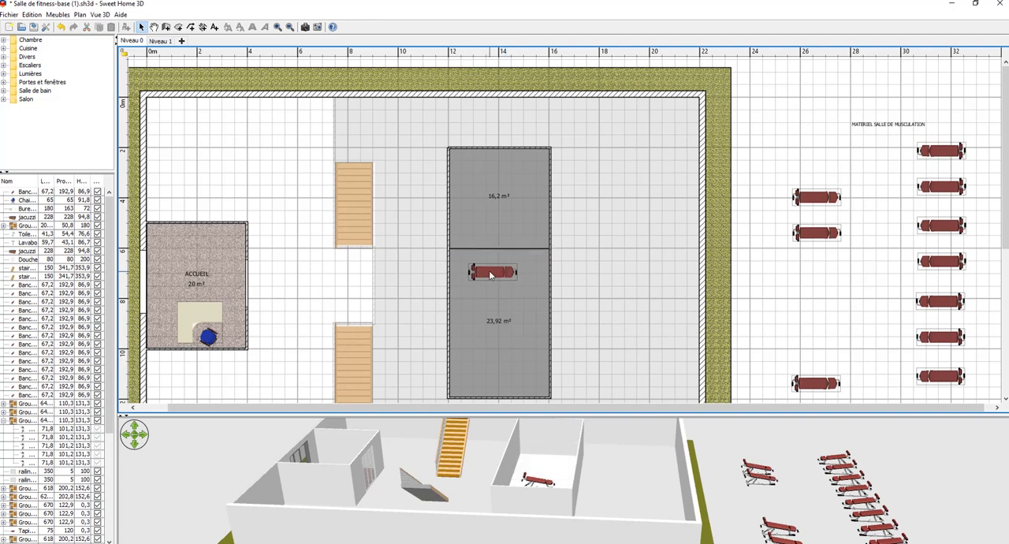
pyautogui.click(490, 274)
pyautogui.press('Delete')
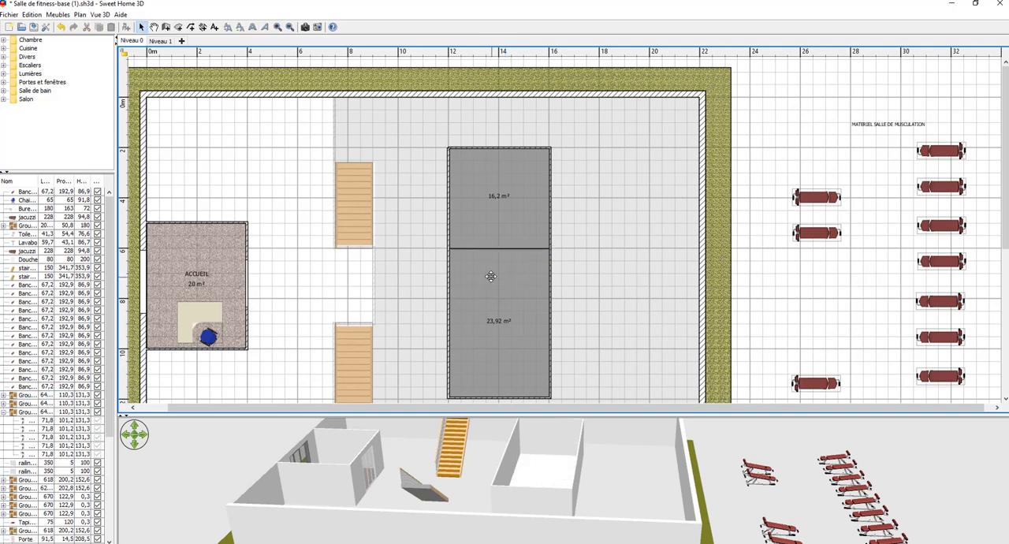
pyautogui.click(497, 234)
pyautogui.press('Delete')
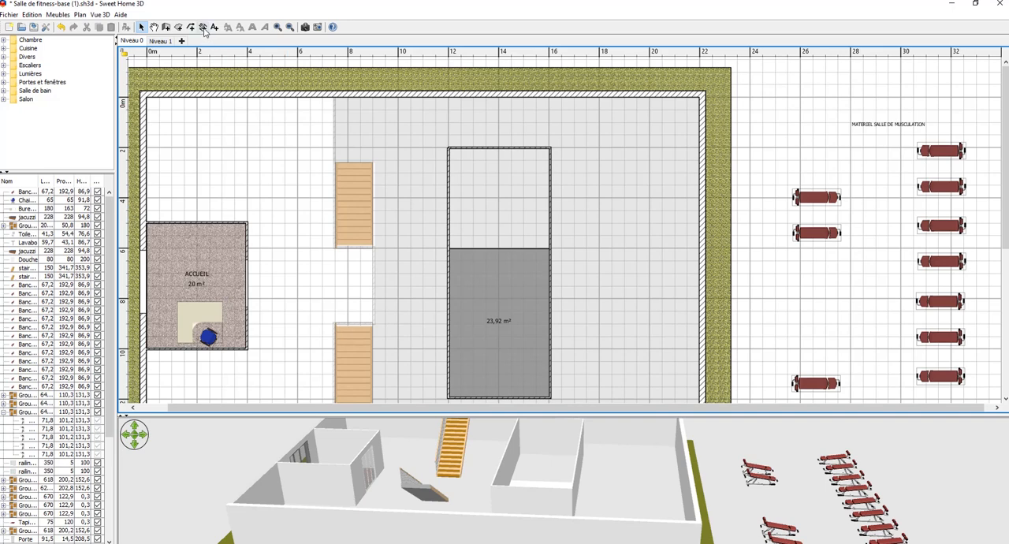
# Suppress the dimension advice and add a dimension line for the inner width of the walled rooms, placed just above the north wall.
pyautogui.click(203, 27)
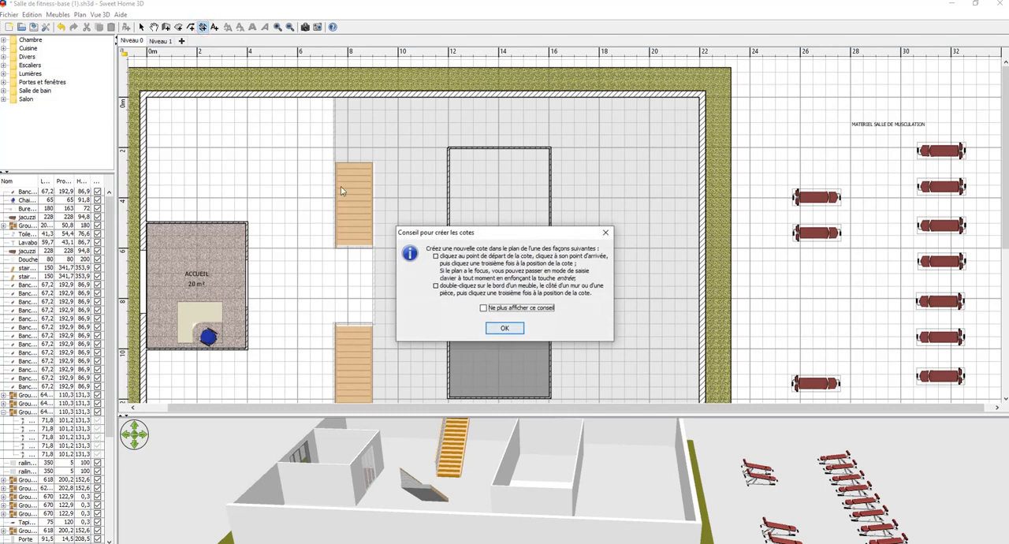
pyautogui.click(483, 307)
pyautogui.click(502, 327)
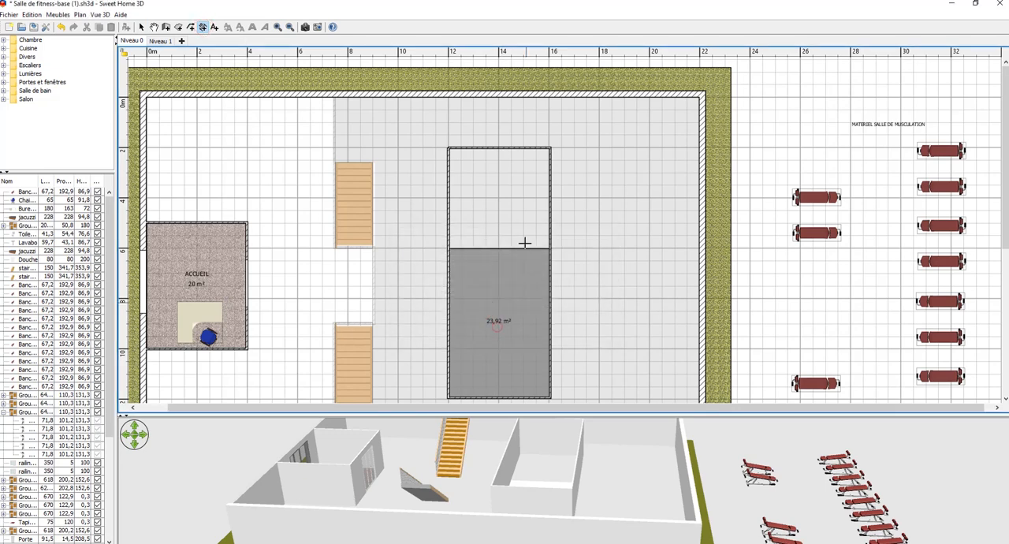
pyautogui.click(448, 159)
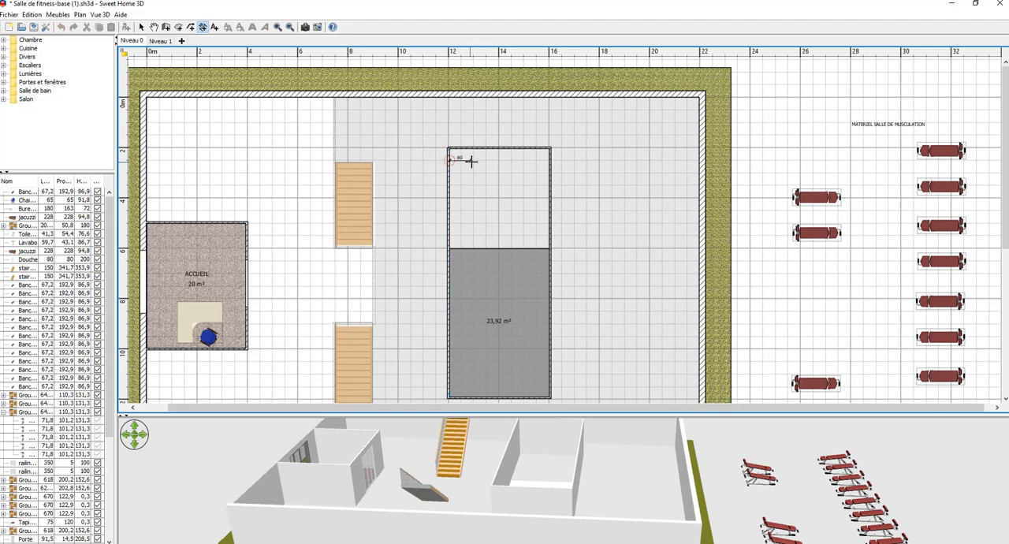
pyautogui.click(550, 159)
pyautogui.click(502, 126)
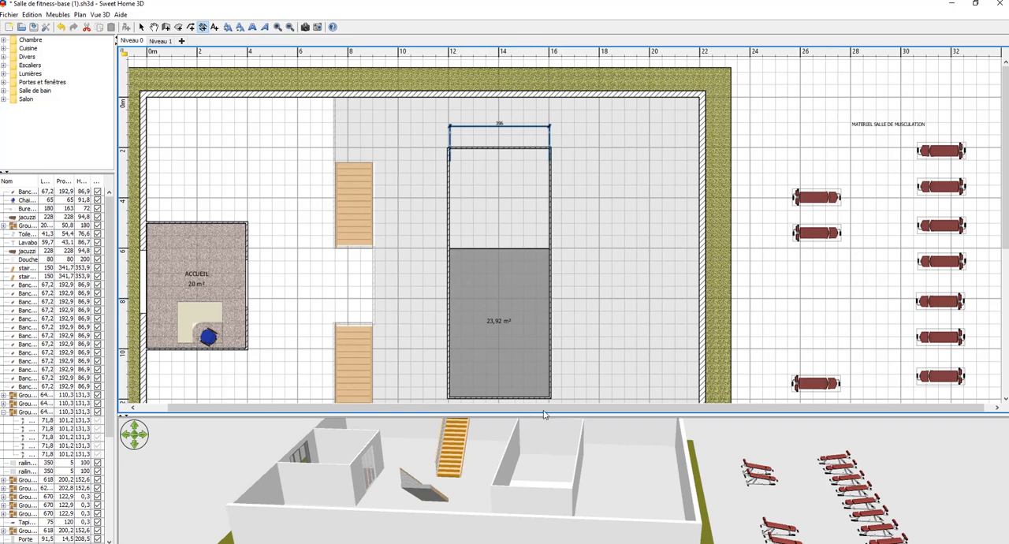
pyautogui.moveTo(544, 413); pyautogui.dragTo(570, 414)
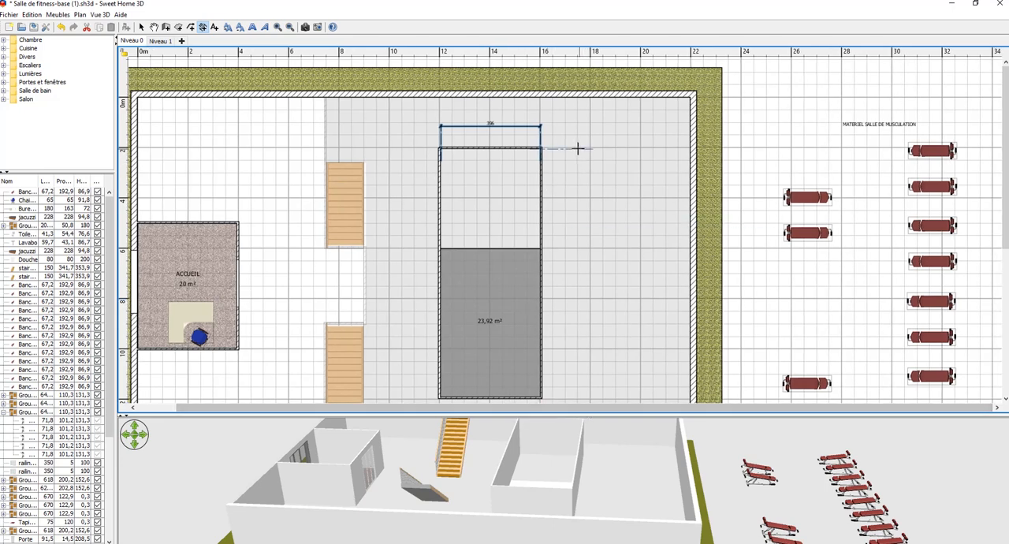
pyautogui.click(178, 27)
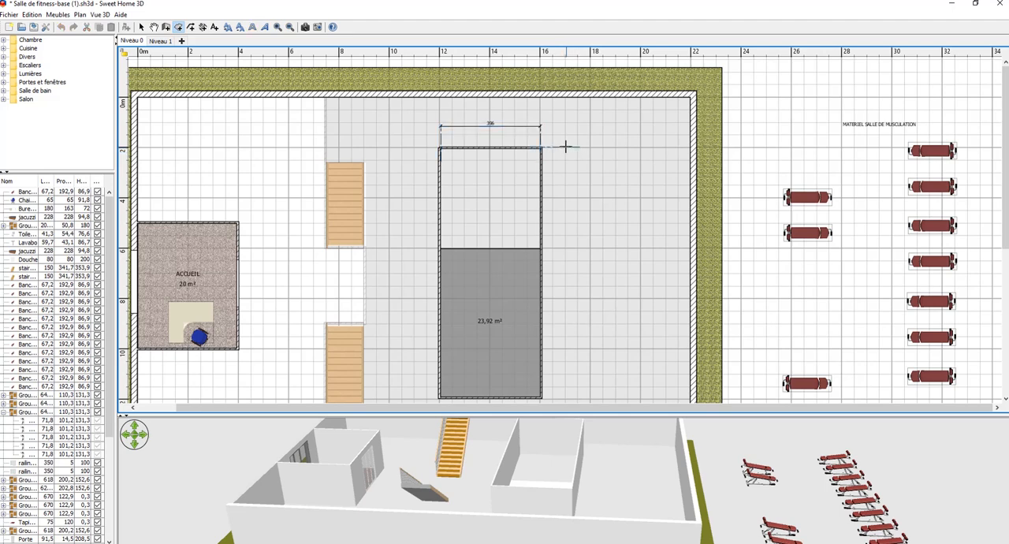
pyautogui.click(566, 147)
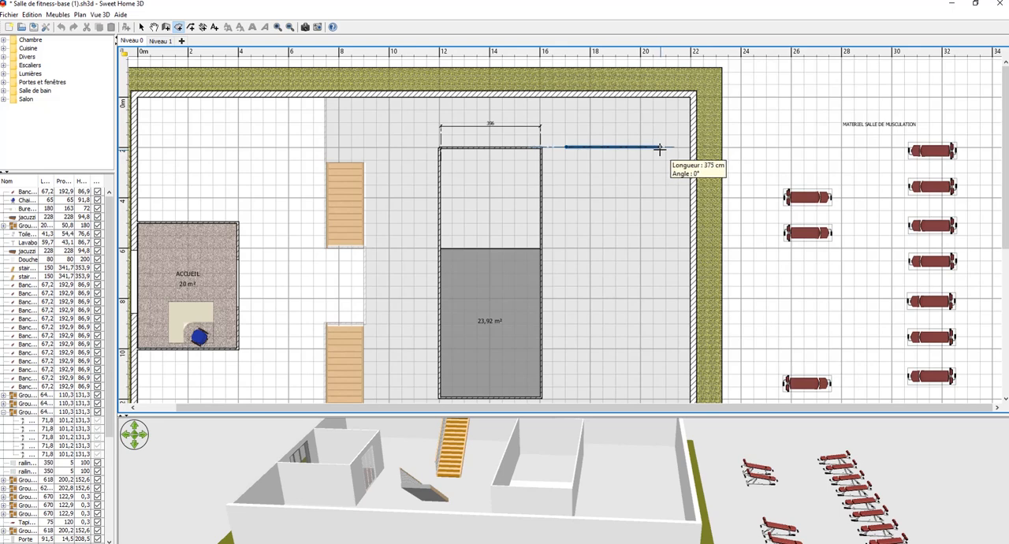
pyautogui.press('Escape')
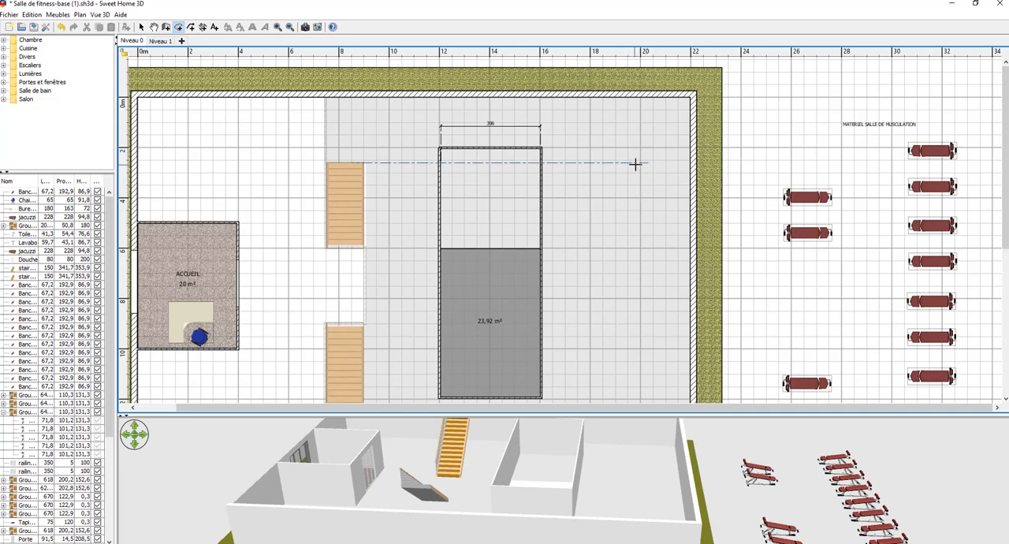
# Draw a trial rectangular room about 376 cm wide and 11.58 m² in area, east of the walled rooms, and delete it.
pyautogui.scroll(4, 648, 186)
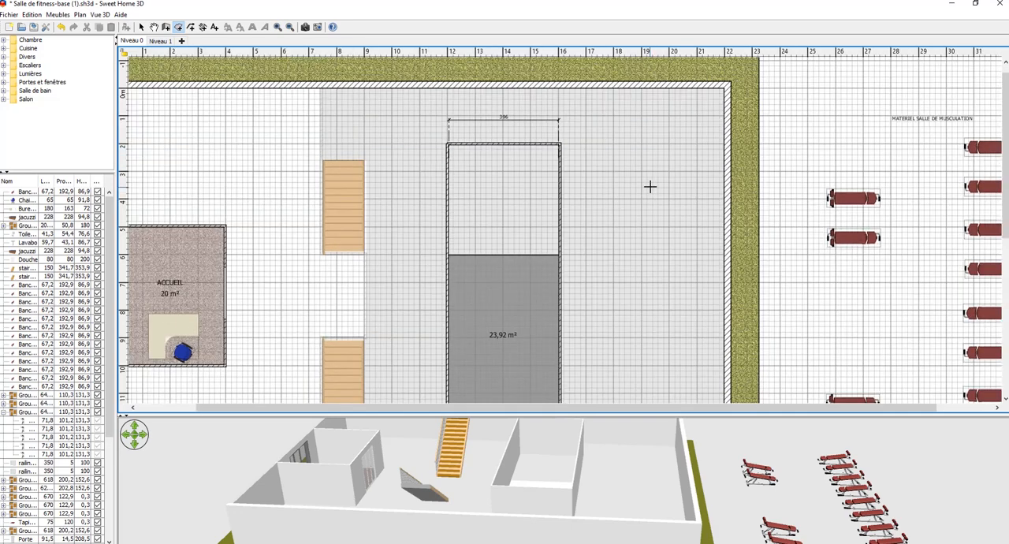
pyautogui.scroll(4, 700, 172)
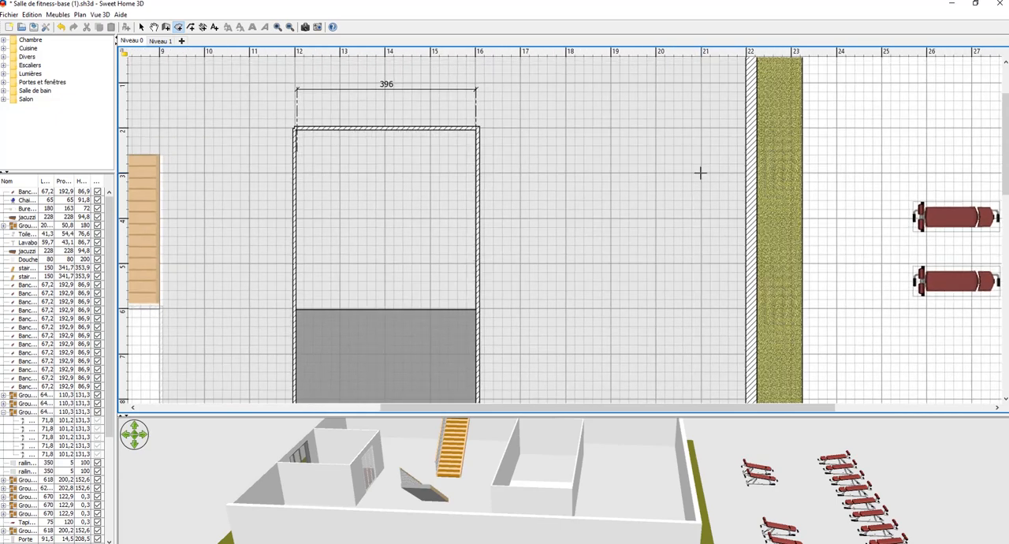
pyautogui.scroll(1, 700, 172)
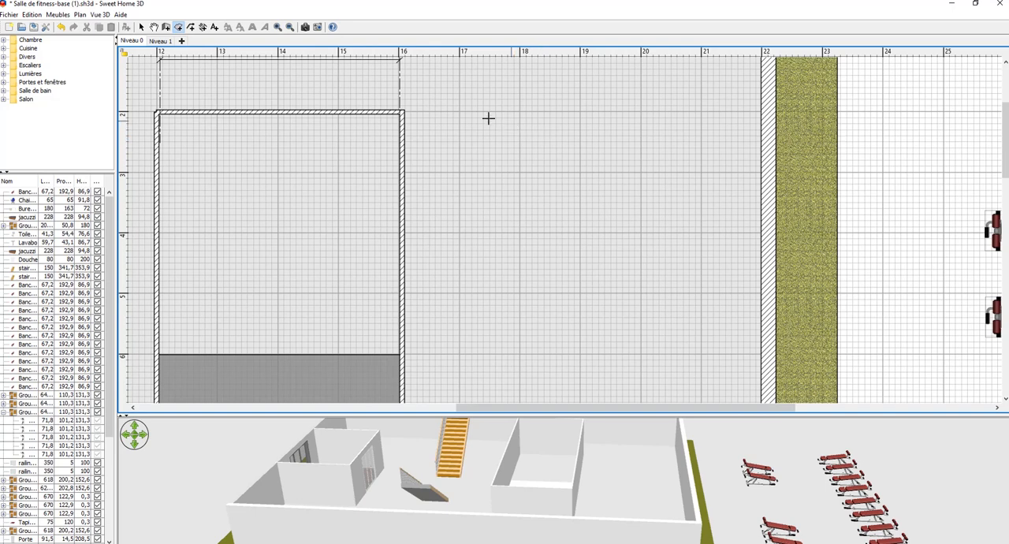
pyautogui.click(459, 111)
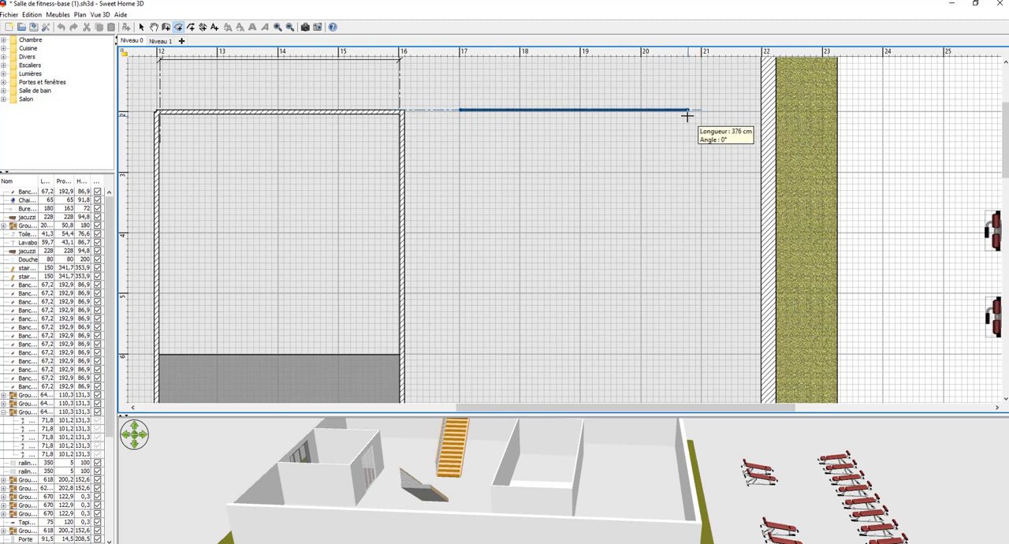
pyautogui.click(686, 114)
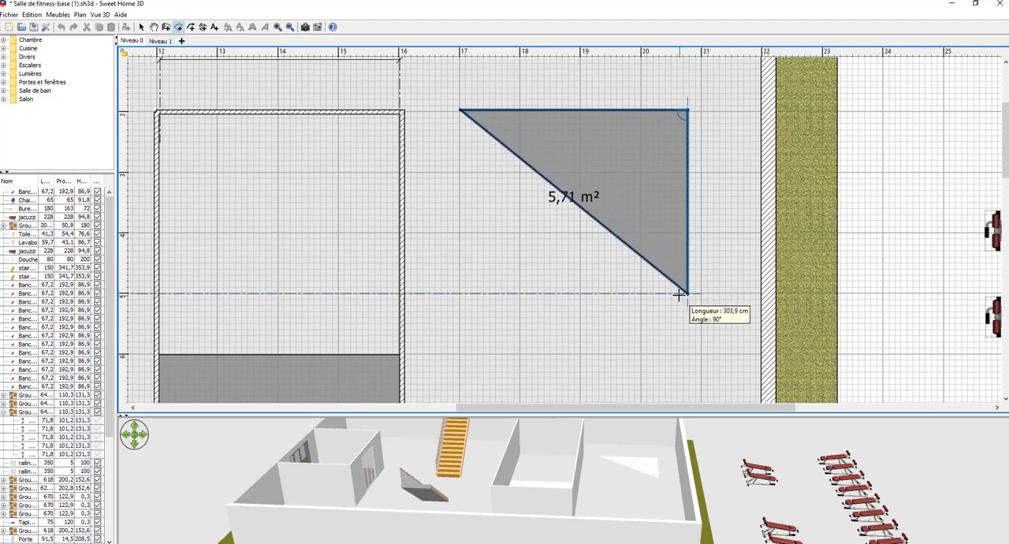
pyautogui.click(679, 296)
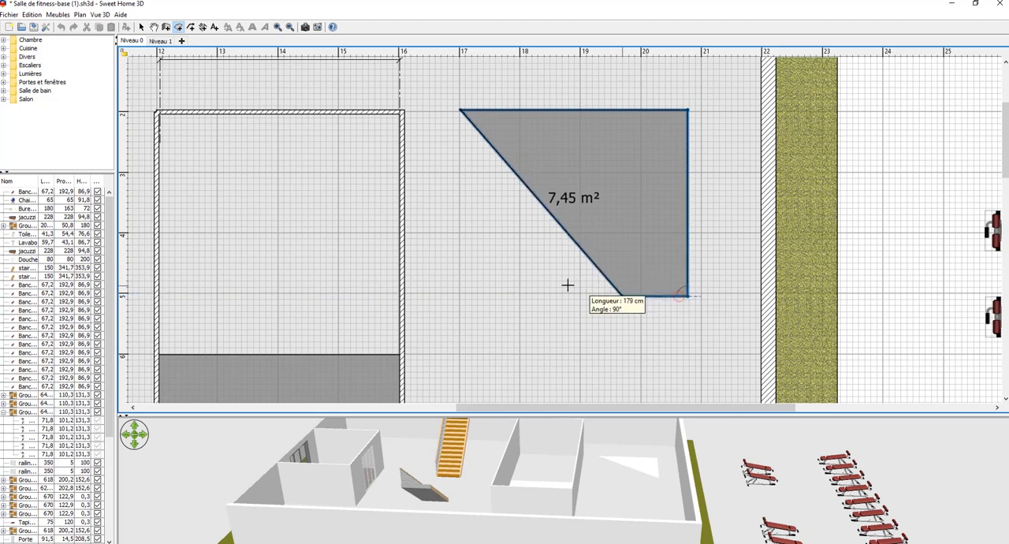
pyautogui.doubleClick(458, 281)
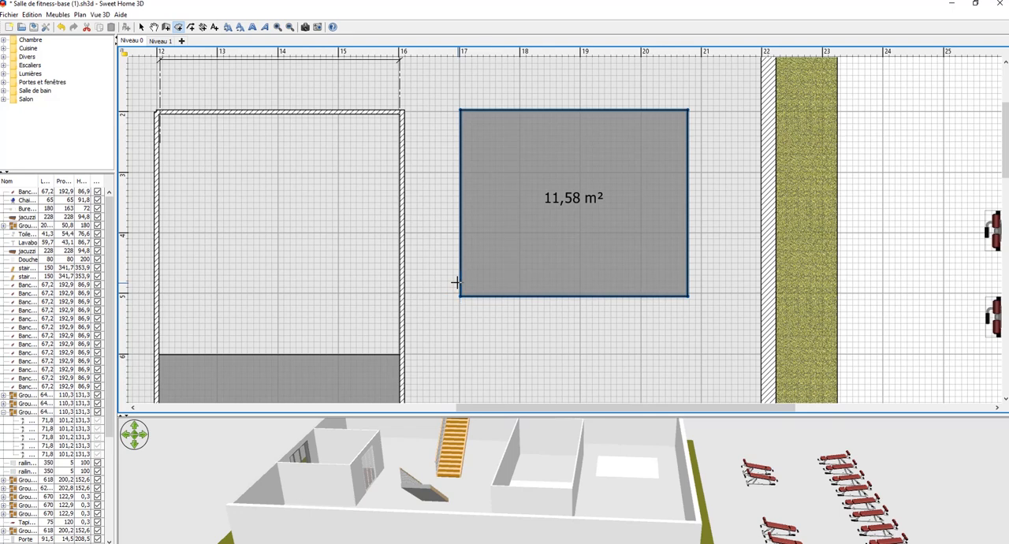
pyautogui.click(142, 27)
pyautogui.press('Delete')
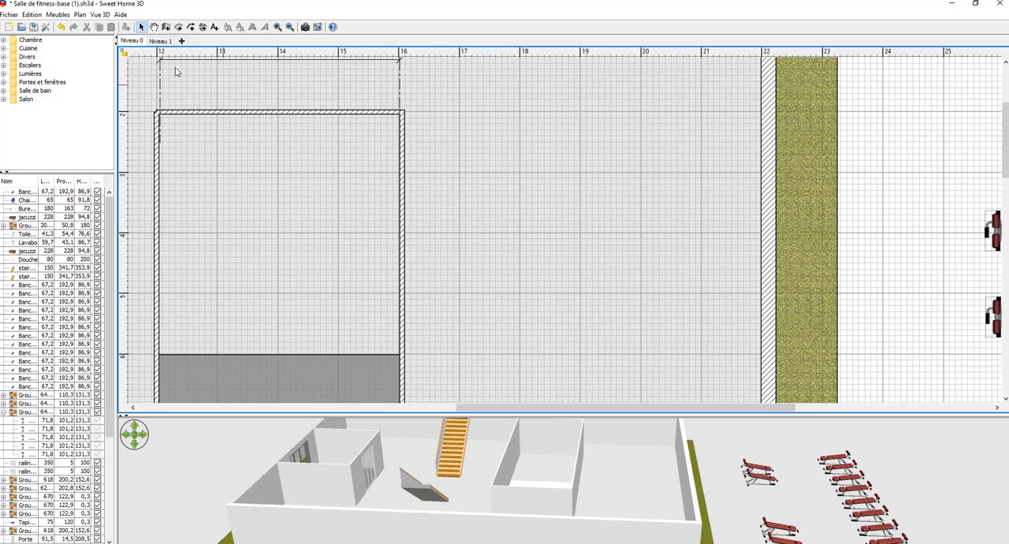
pyautogui.click(11, 15)
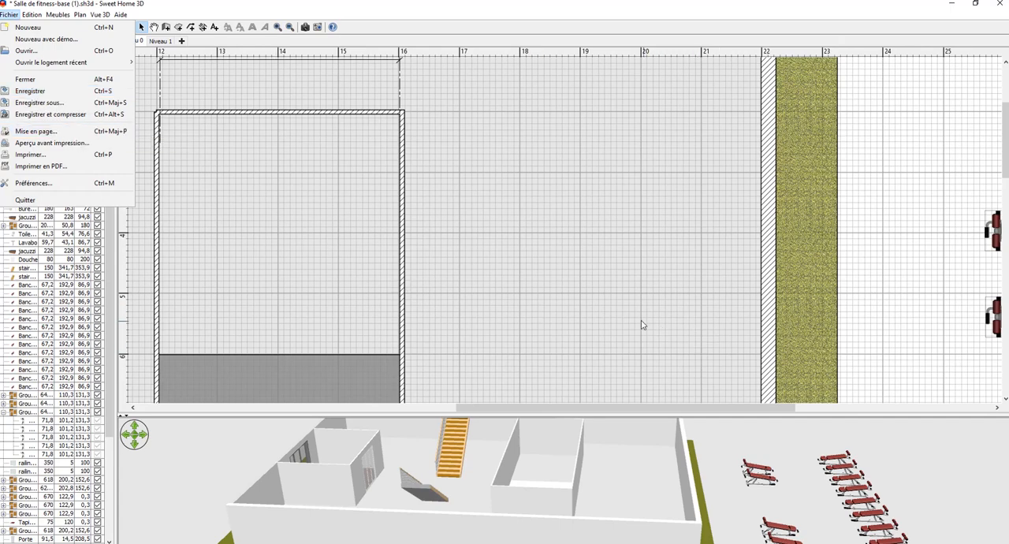
# Move the door lying below the building into the bottom wall of the 23.92 m² room, about 1 m from its west corner.
pyautogui.keyDown('ctrl'); pyautogui.scroll(-8, 639, 319); pyautogui.keyUp('ctrl')
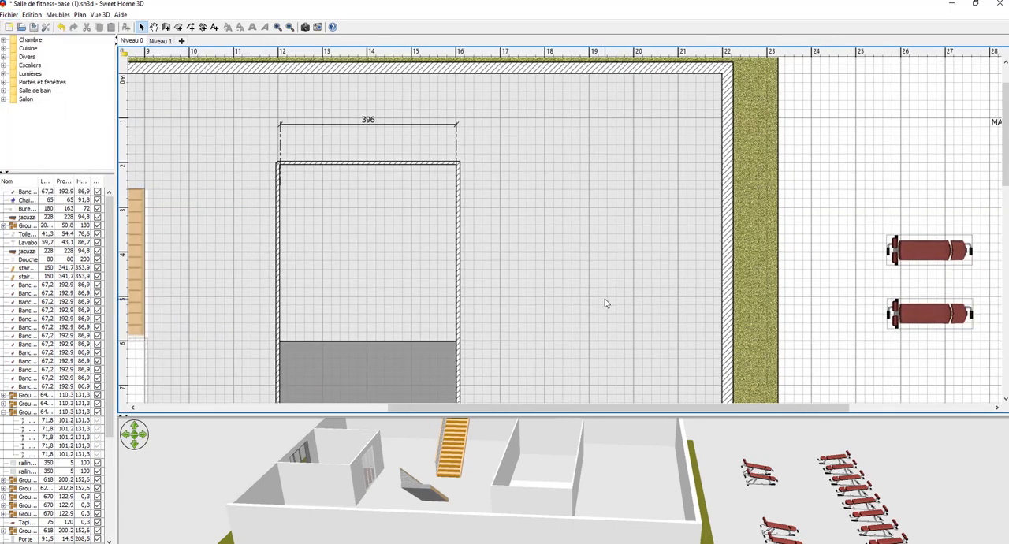
pyautogui.keyDown('ctrl'); pyautogui.scroll(-5, 606, 302); pyautogui.keyUp('ctrl')
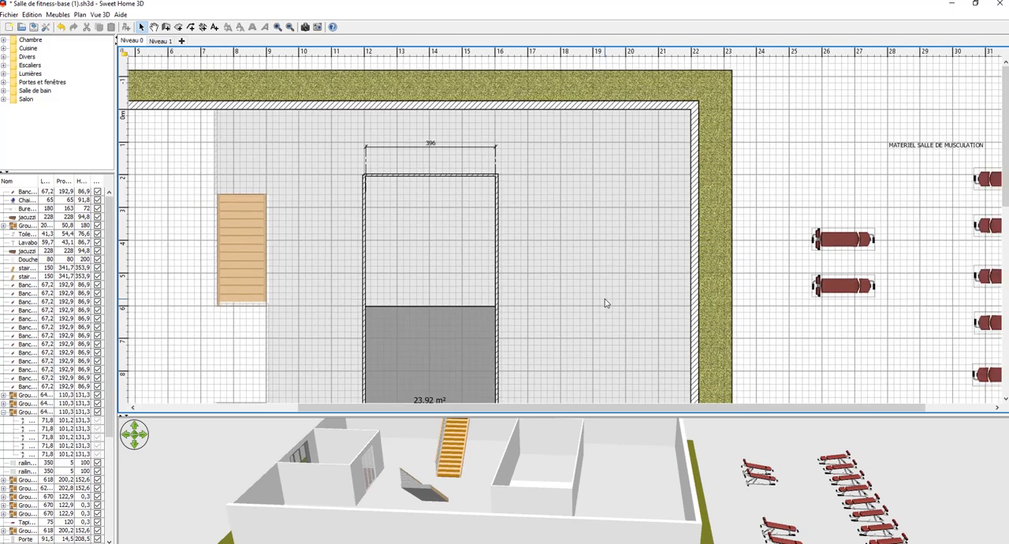
pyautogui.keyDown('ctrl'); pyautogui.scroll(-5, 605, 302); pyautogui.keyUp('ctrl')
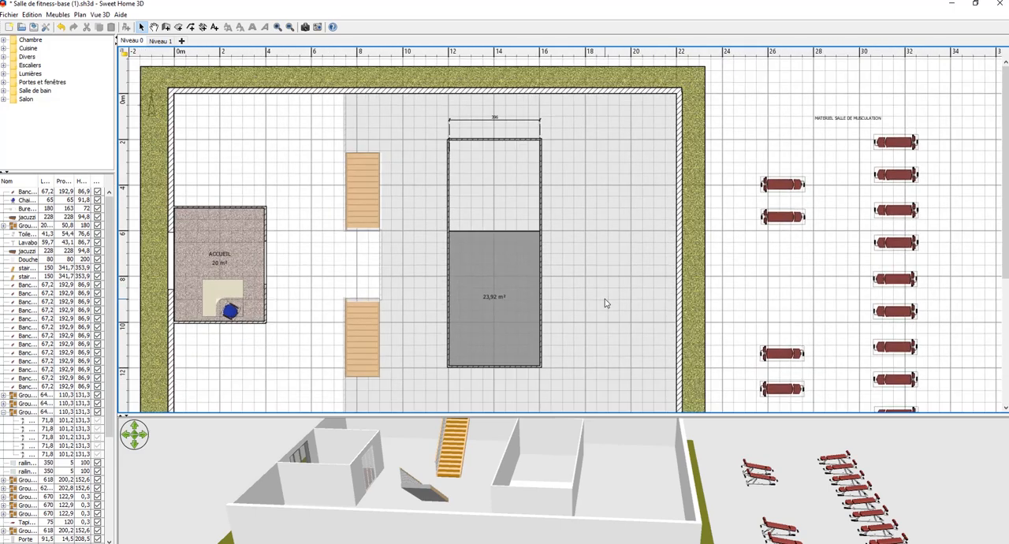
pyautogui.keyDown('ctrl'); pyautogui.scroll(-5, 605, 302); pyautogui.keyUp('ctrl')
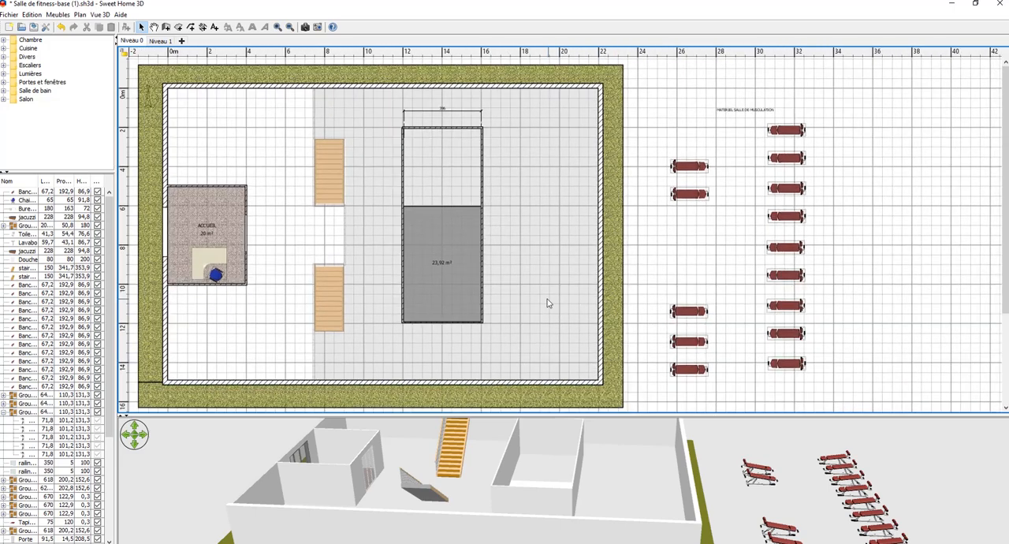
pyautogui.scroll(-3, 548, 303)
pyautogui.scroll(3, 549, 303)
pyautogui.scroll(-3, 548, 302)
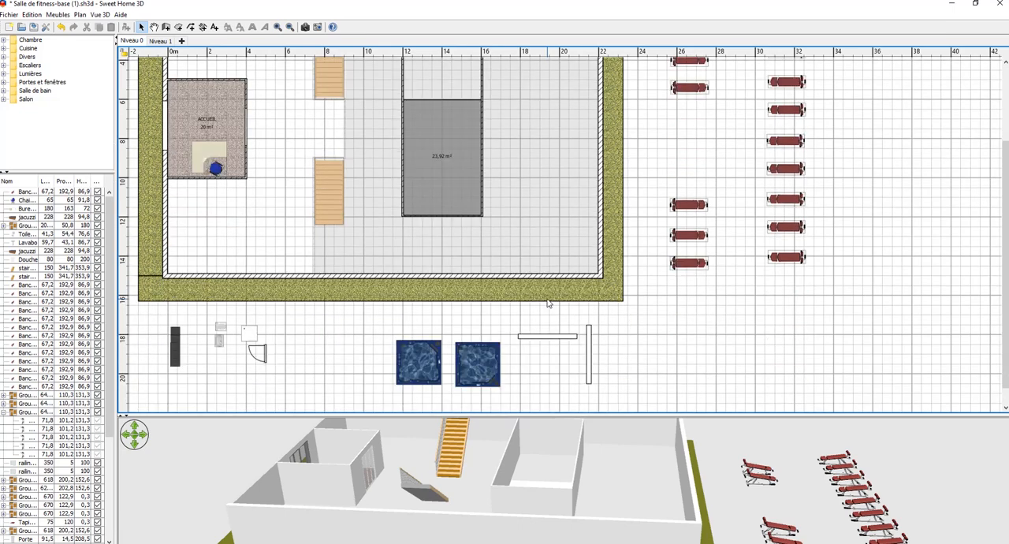
pyautogui.scroll(3, 548, 303)
pyautogui.scroll(-3, 548, 302)
pyautogui.click(263, 353)
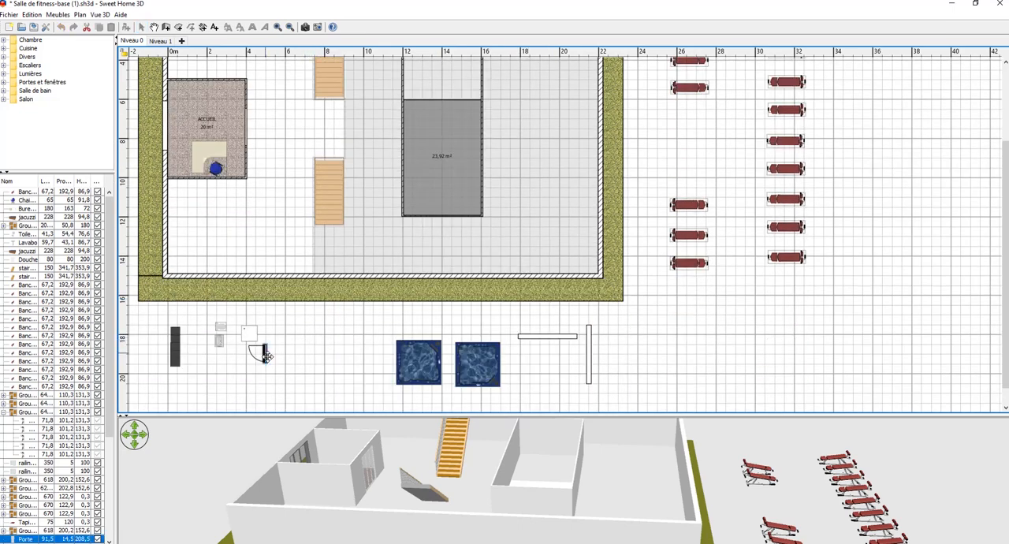
pyautogui.moveTo(265, 354); pyautogui.dragTo(432, 214)
# Nudge the door slightly east within the bottom wall of the 23.92 m² room and mirror its shape.
pyautogui.keyDown('ctrl'); pyautogui.scroll(3, 442, 228); pyautogui.keyUp('ctrl')
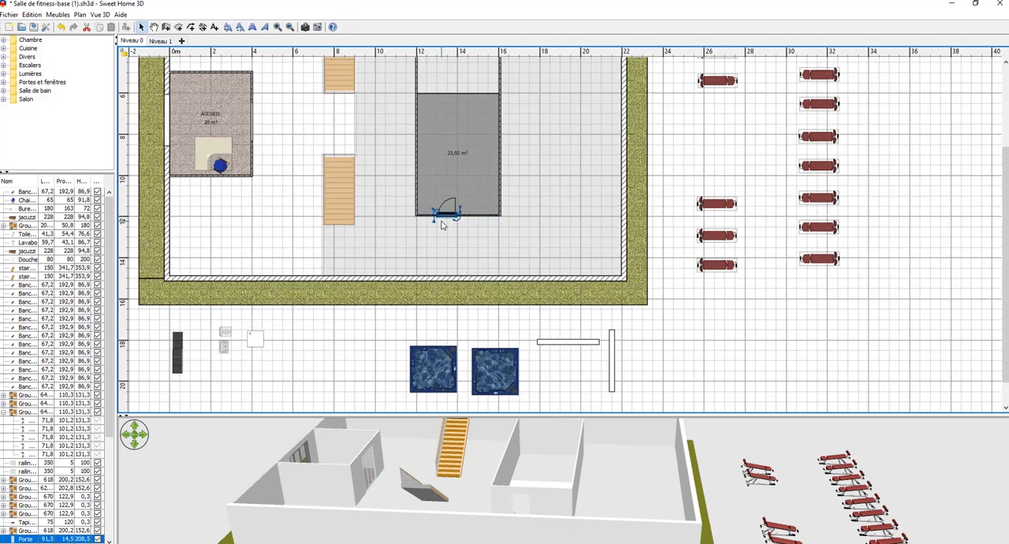
pyautogui.keyDown('ctrl'); pyautogui.scroll(4, 537, 219); pyautogui.keyUp('ctrl')
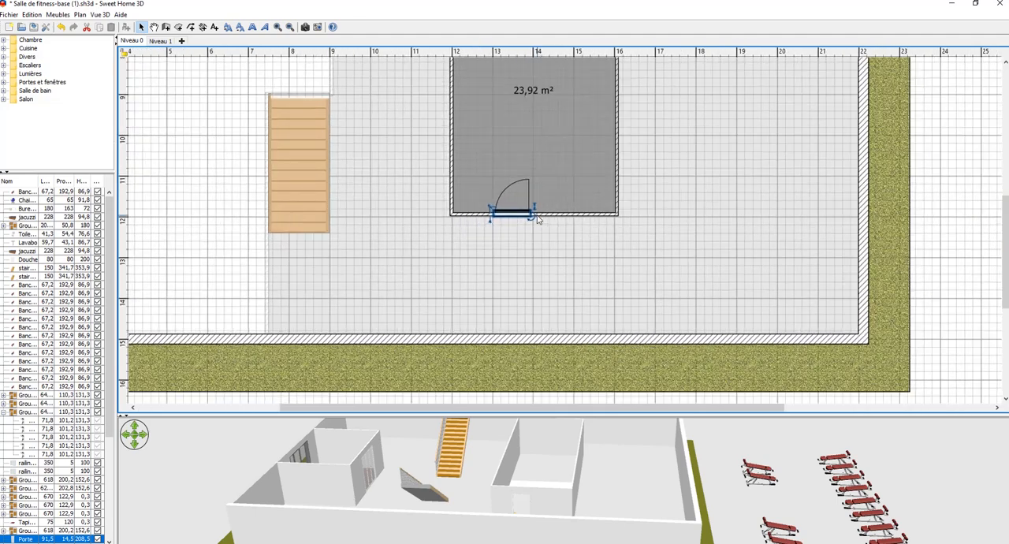
pyautogui.keyDown('ctrl'); pyautogui.scroll(3, 537, 219); pyautogui.keyUp('ctrl')
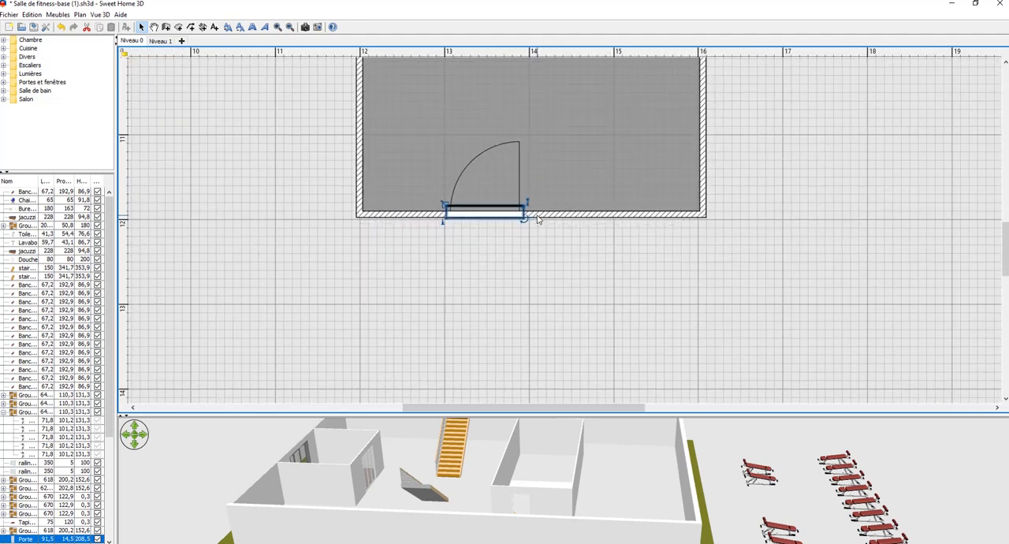
pyautogui.click(482, 248)
pyautogui.click(485, 213)
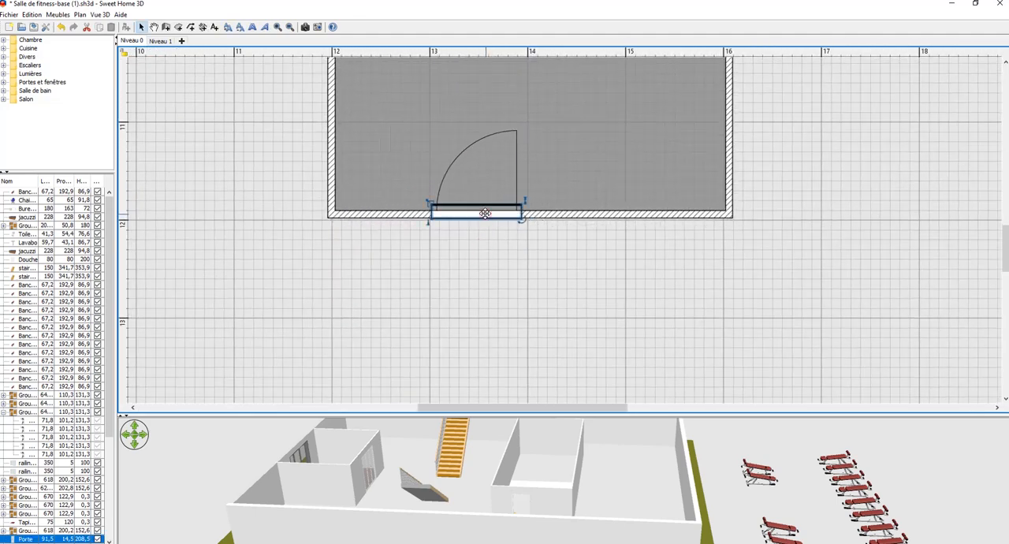
pyautogui.moveTo(485, 213); pyautogui.dragTo(486, 204)
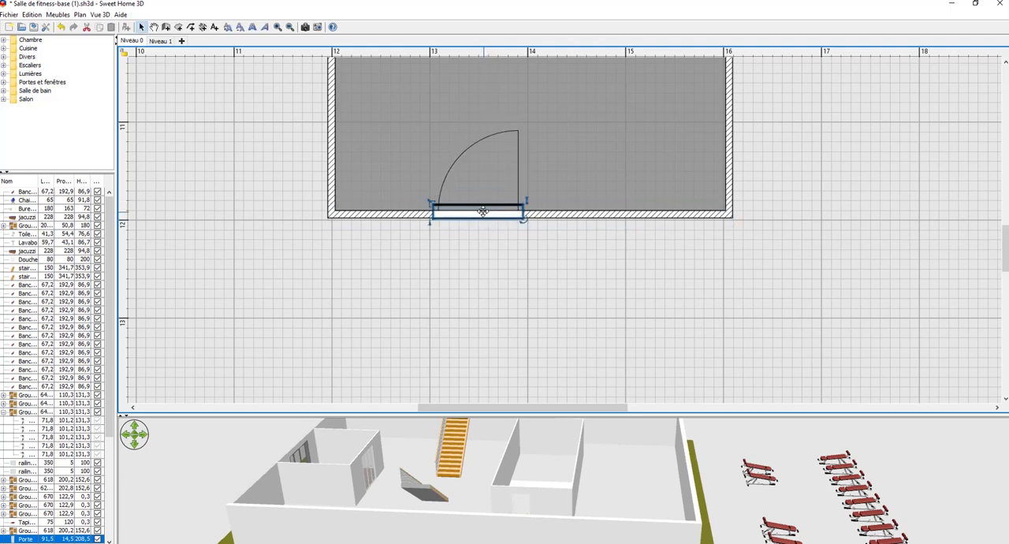
pyautogui.doubleClick(482, 211)
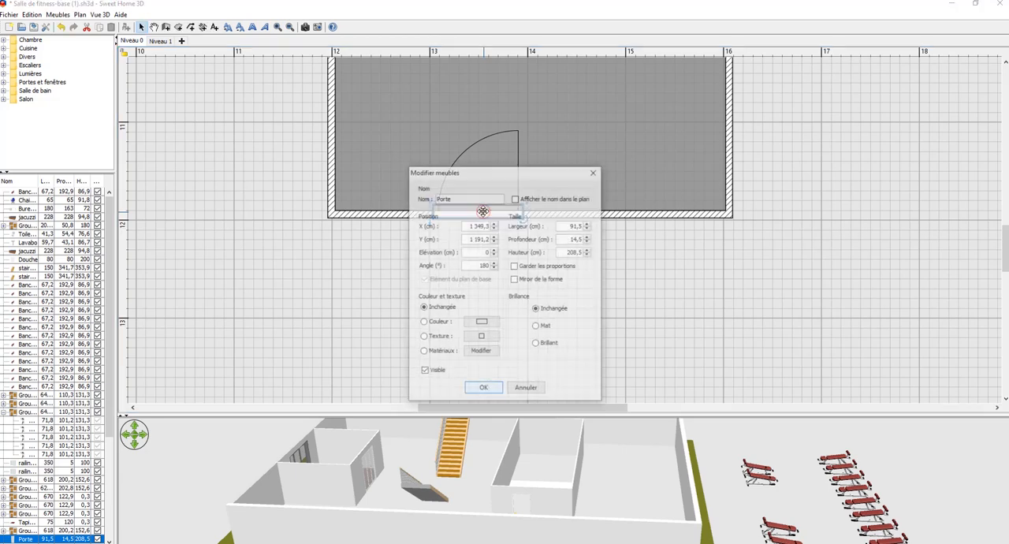
pyautogui.click(515, 281)
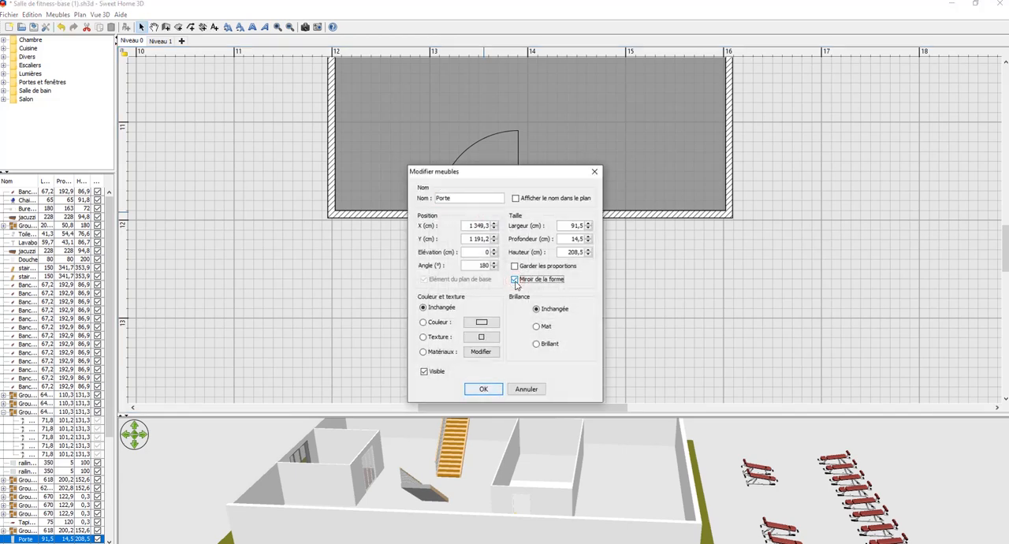
pyautogui.click(484, 389)
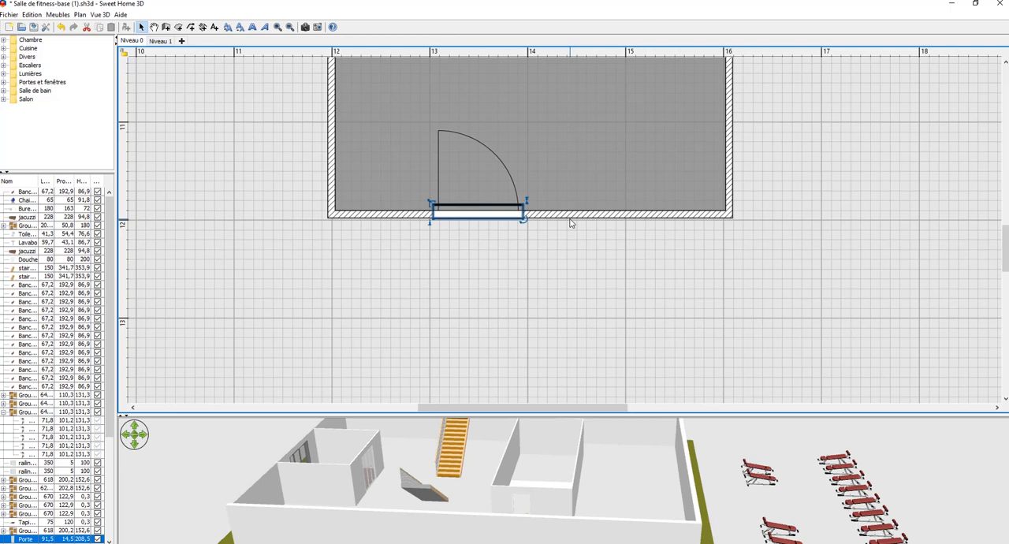
# Duplicate the mirrored door and place the copy in the same bottom wall, about 30 cm east of the original.
pyautogui.click(32, 14)
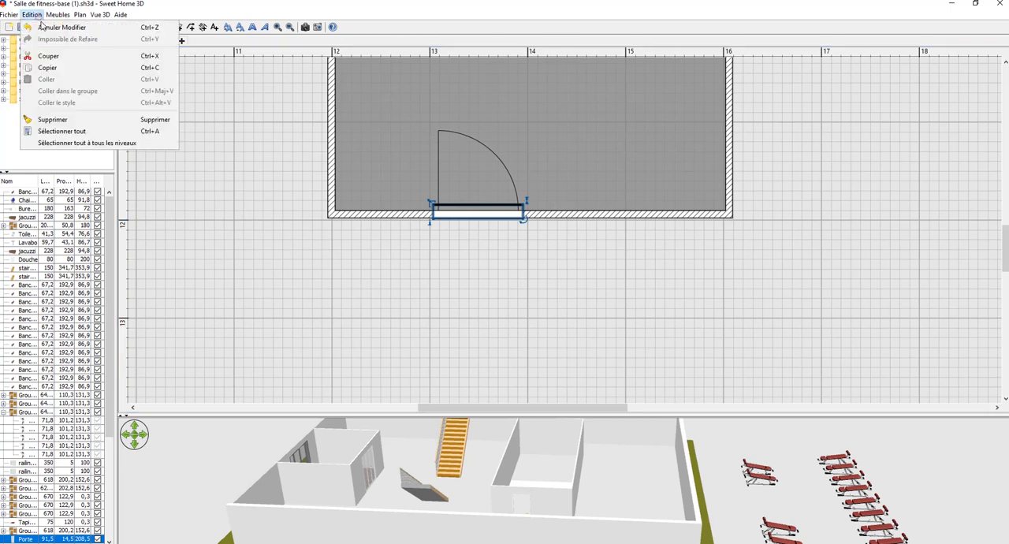
pyautogui.click(47, 67)
pyautogui.click(32, 14)
pyautogui.click(49, 78)
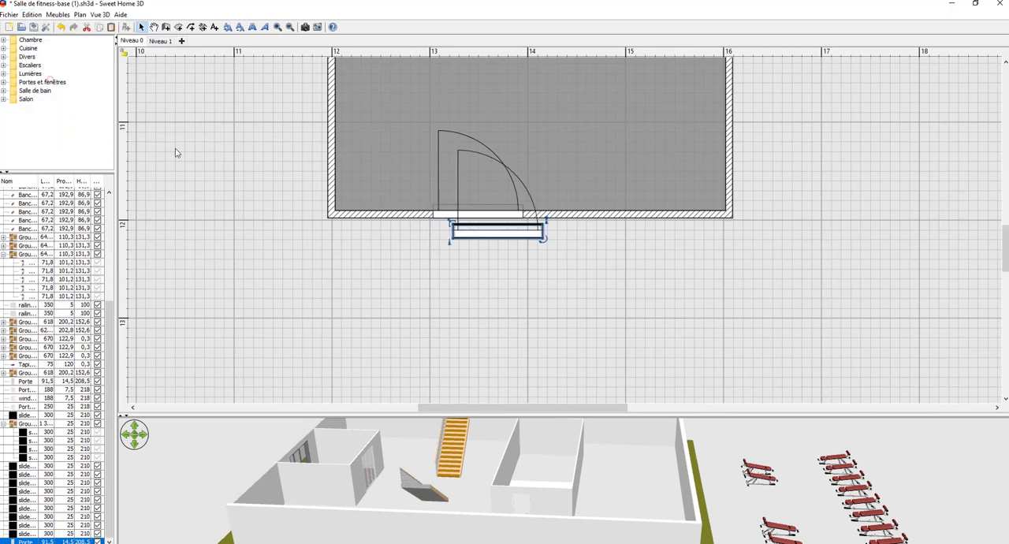
pyautogui.moveTo(496, 233); pyautogui.dragTo(610, 215)
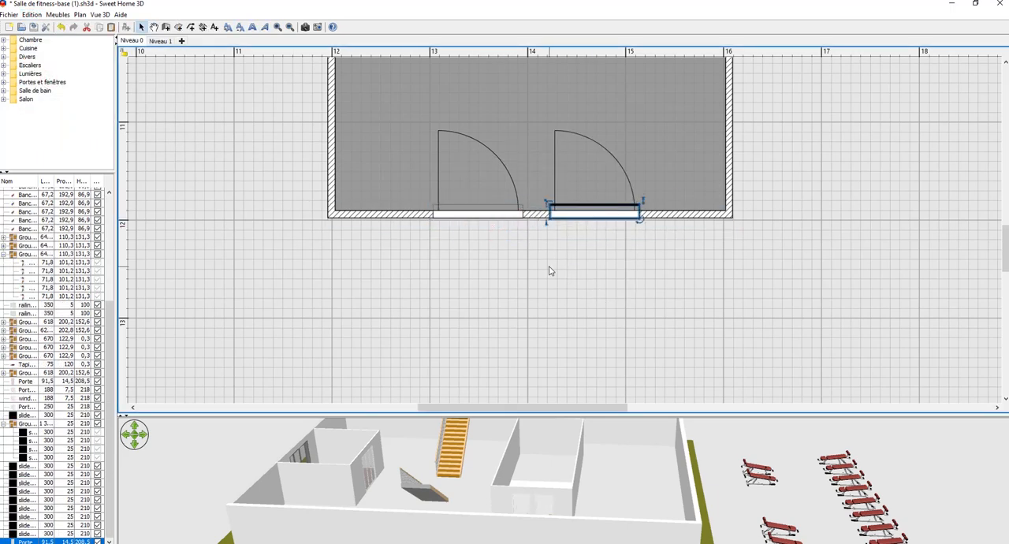